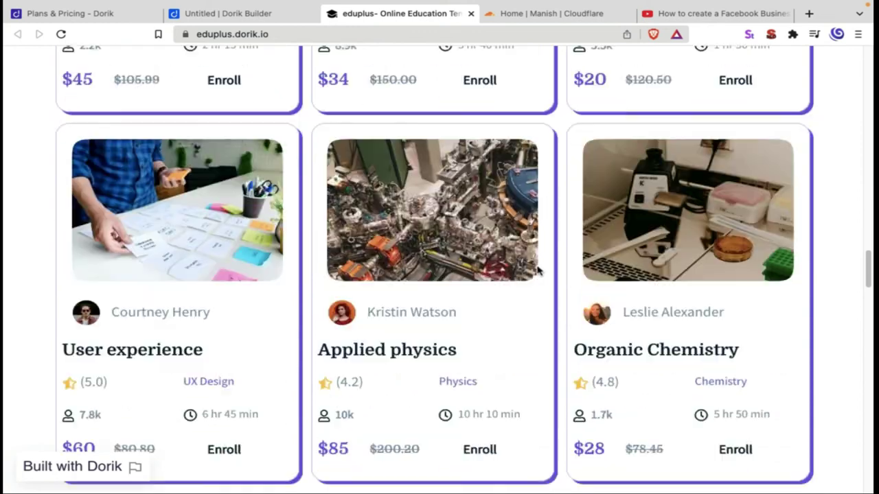
Step: Switch from the eduplus template to the Dorik Builder page and insert the pre-designed Team section with three large member photos at its end
scroll(539, 261, down, 15)
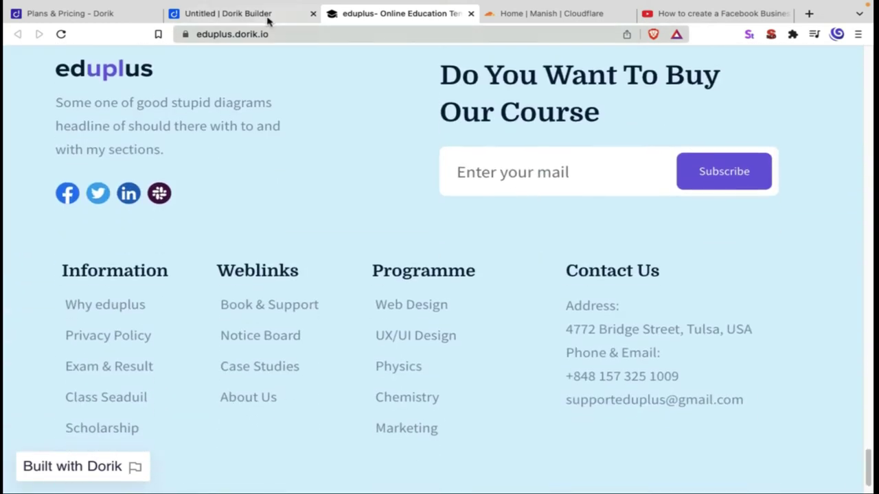
click(226, 13)
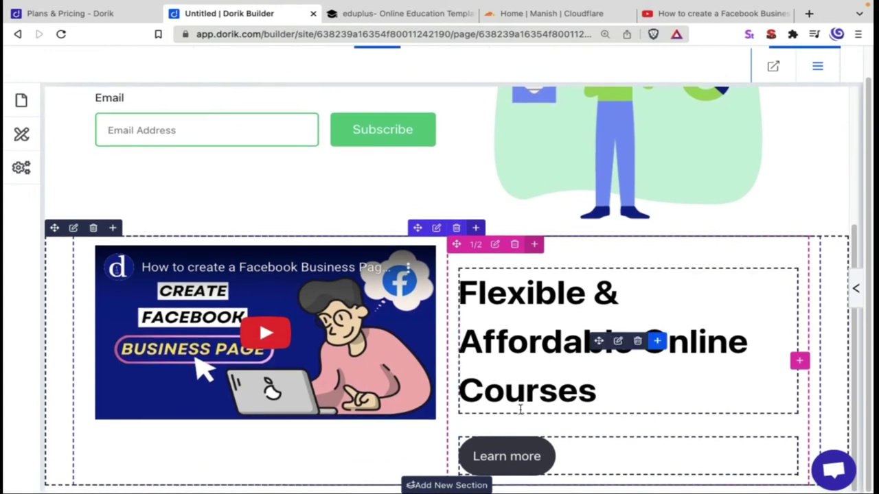
click(450, 485)
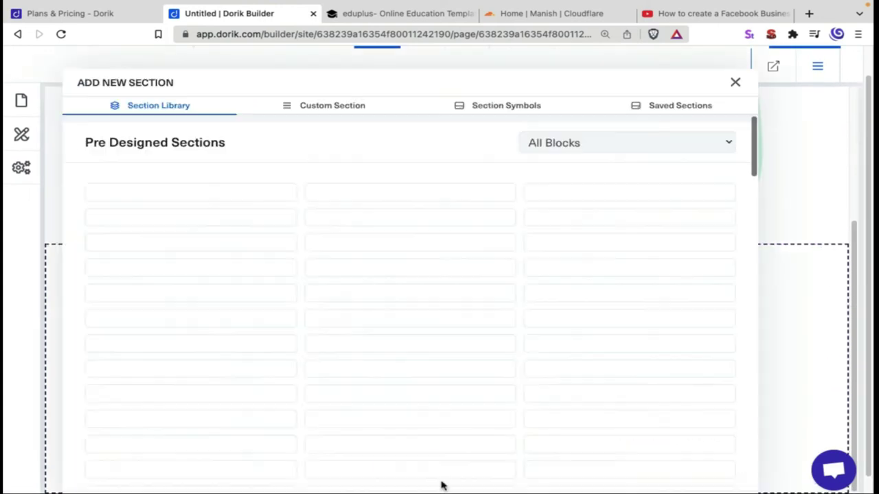
scroll(357, 351, down, 5)
scroll(357, 350, down, 5)
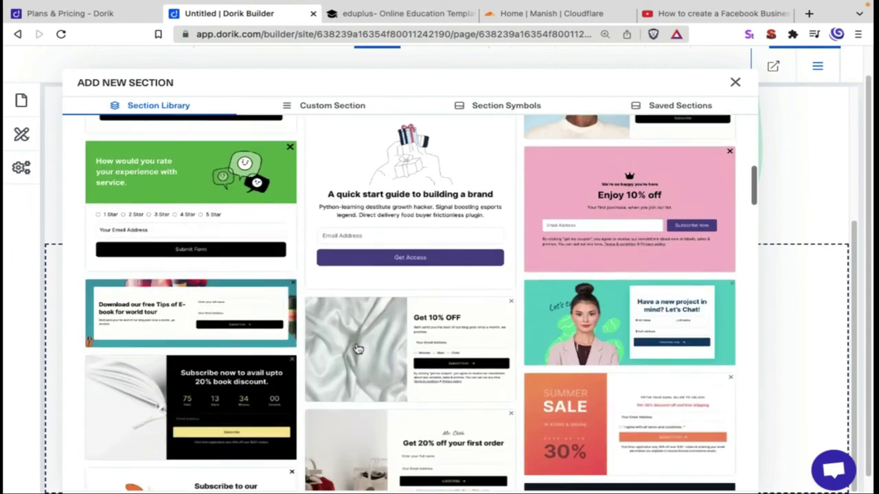
scroll(656, 215, up, 15)
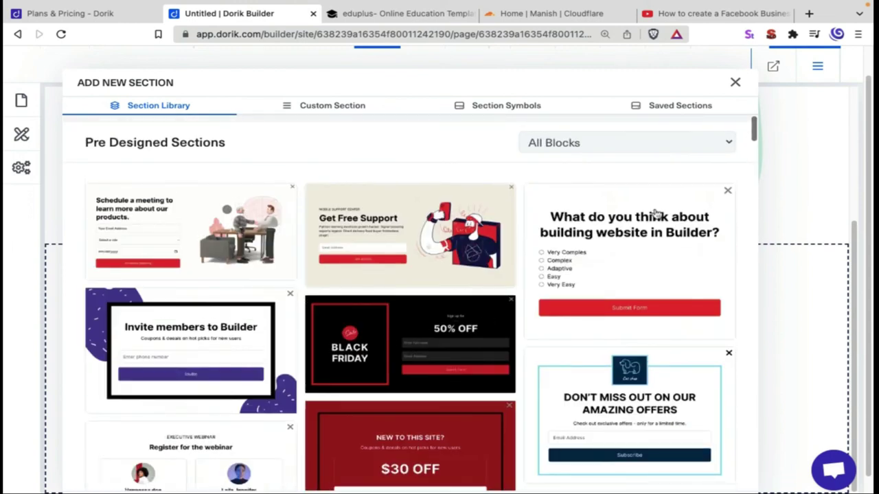
click(597, 145)
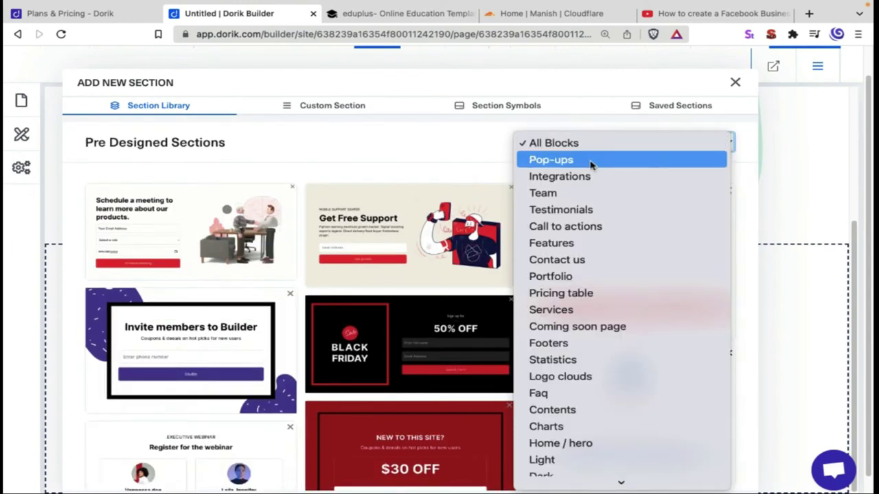
click(581, 193)
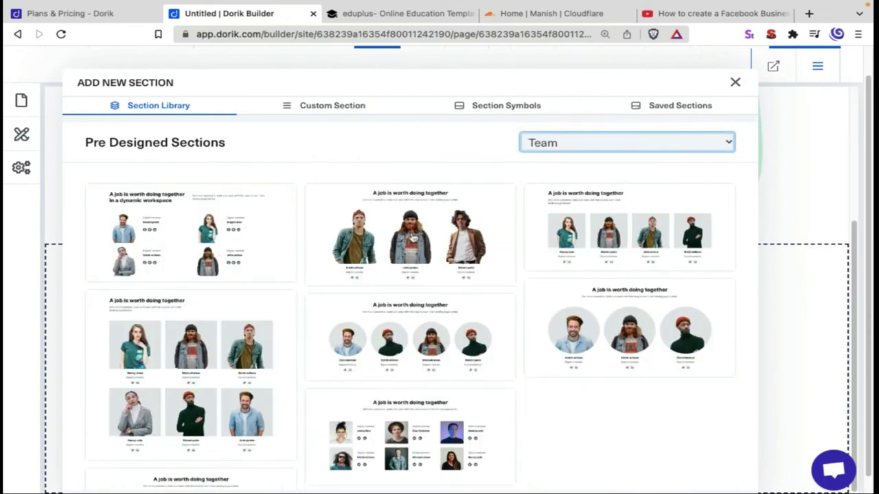
scroll(524, 295, down, 3)
scroll(495, 291, up, 3)
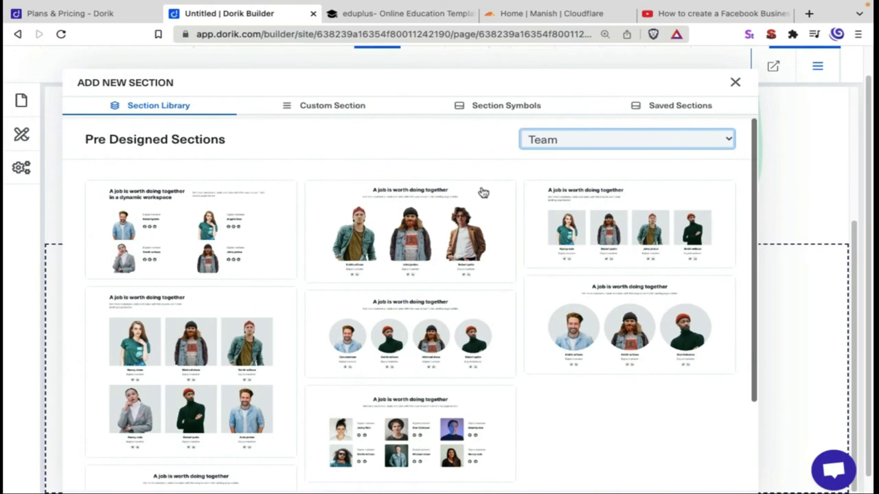
click(410, 231)
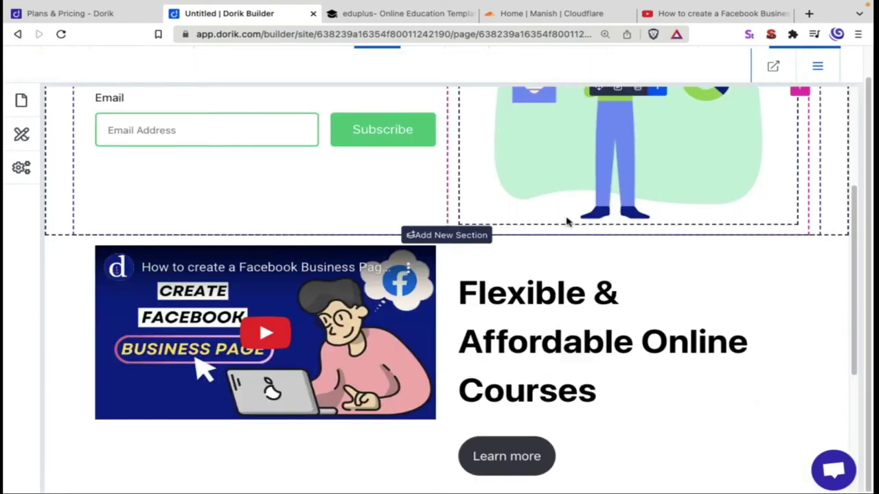
Step: Below the team section, insert the pre-designed "What customers say" Testimonials section with three star-rated review cards
scroll(583, 239, down, 3)
scroll(527, 277, down, 3)
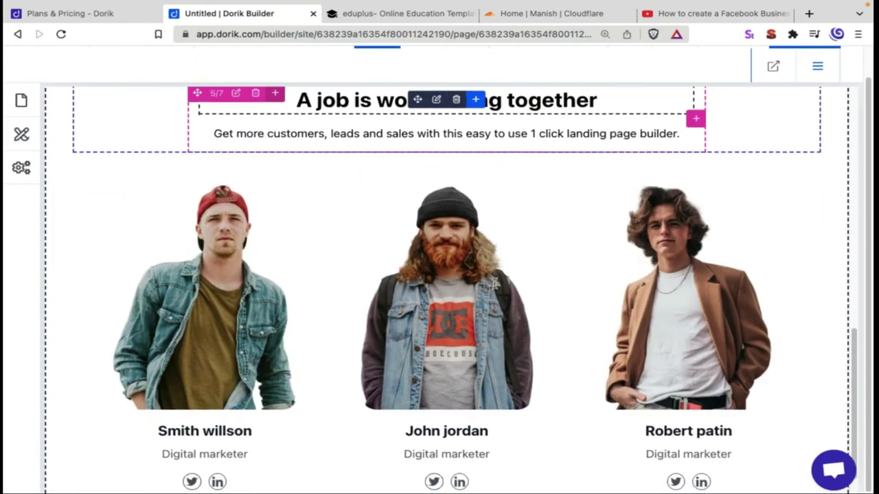
scroll(575, 94, up, 2)
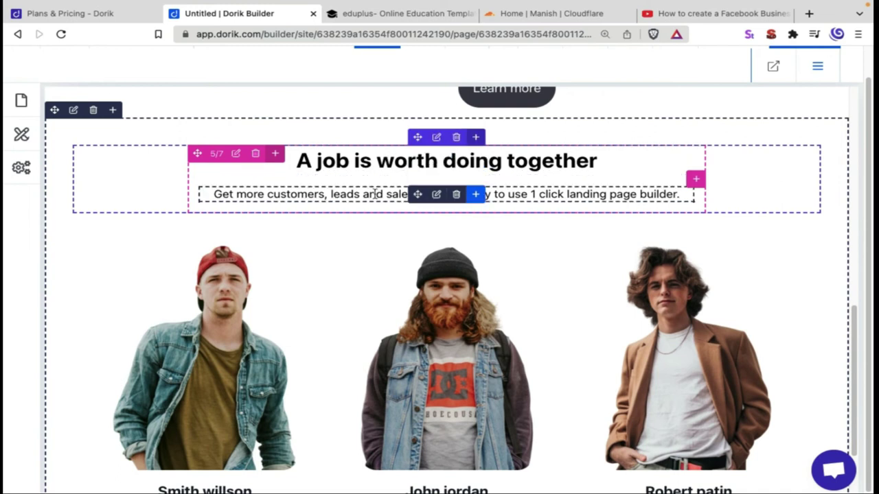
scroll(259, 236, down, 3)
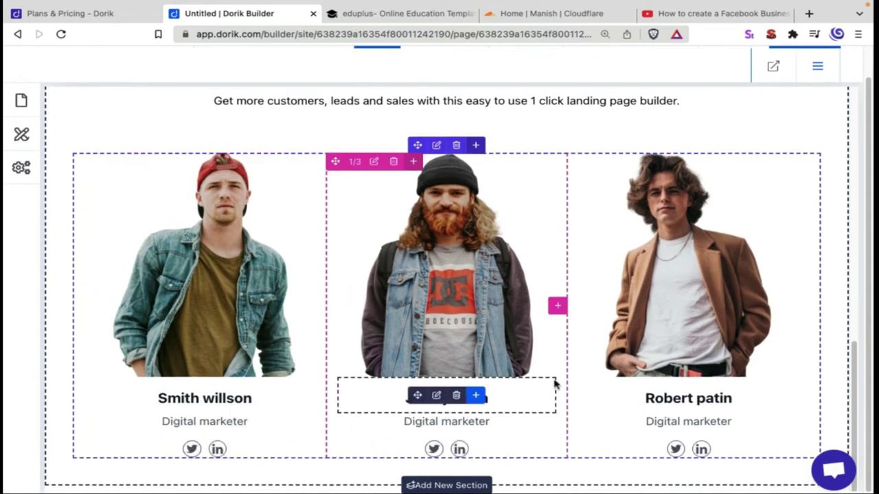
click(456, 477)
click(586, 145)
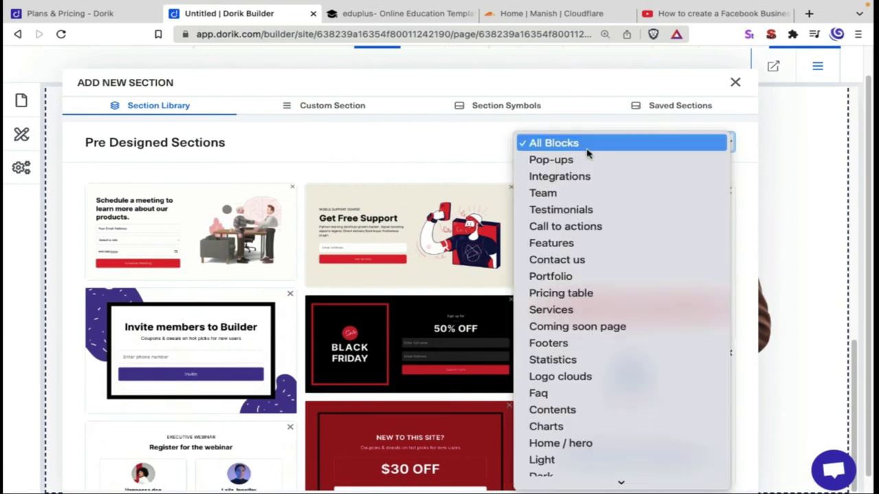
click(587, 217)
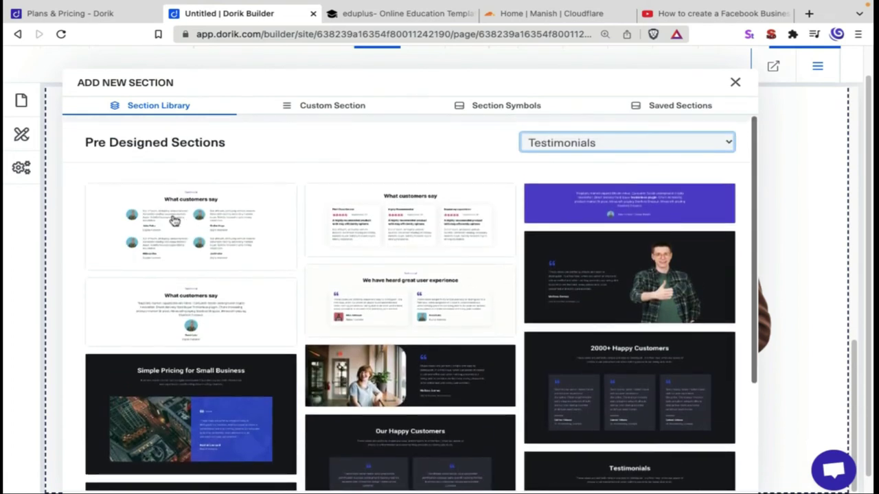
scroll(455, 239, down, 3)
scroll(412, 255, up, 3)
click(403, 217)
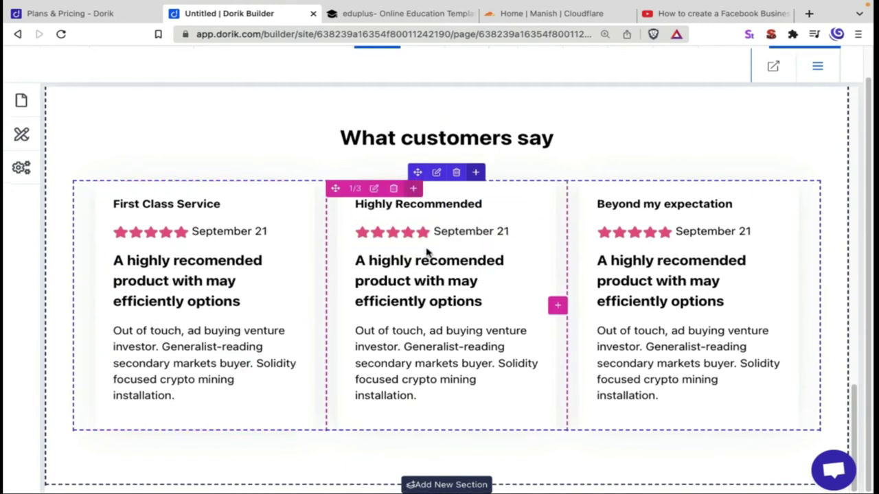
Step: Below the testimonials, insert the dark pre-designed Footers section with link columns, social icons and a subscribe form
click(460, 485)
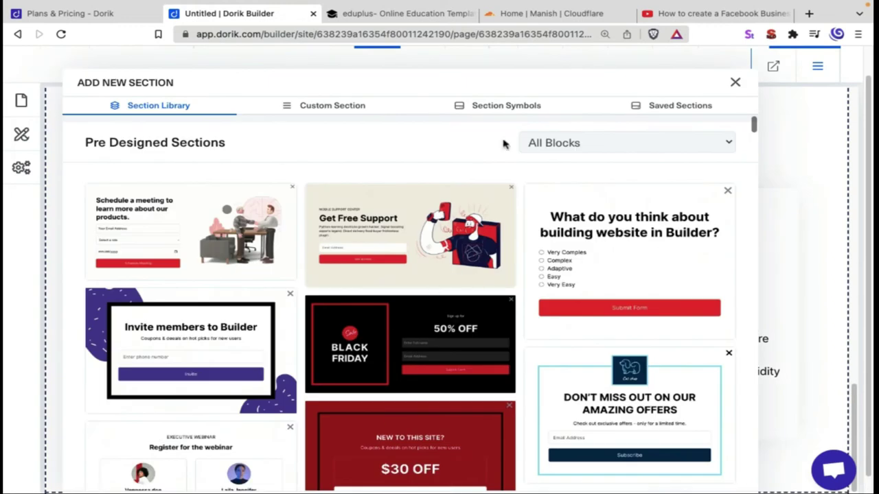
click(599, 147)
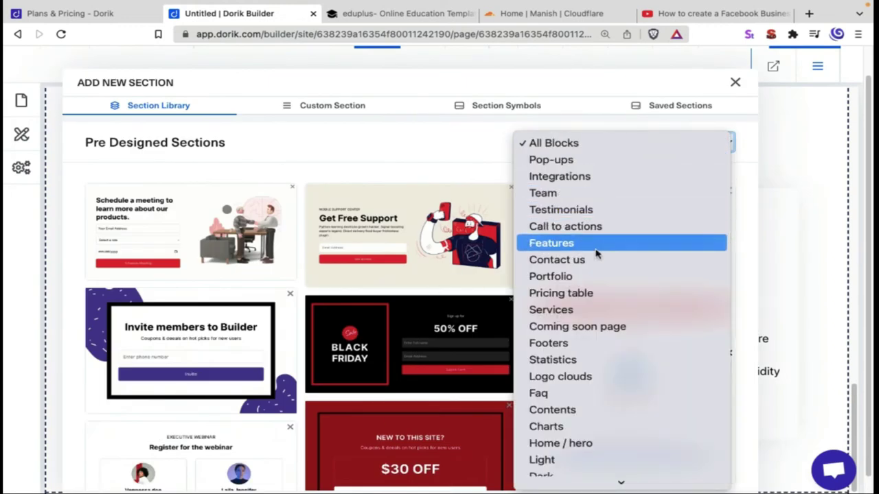
scroll(604, 261, down, 5)
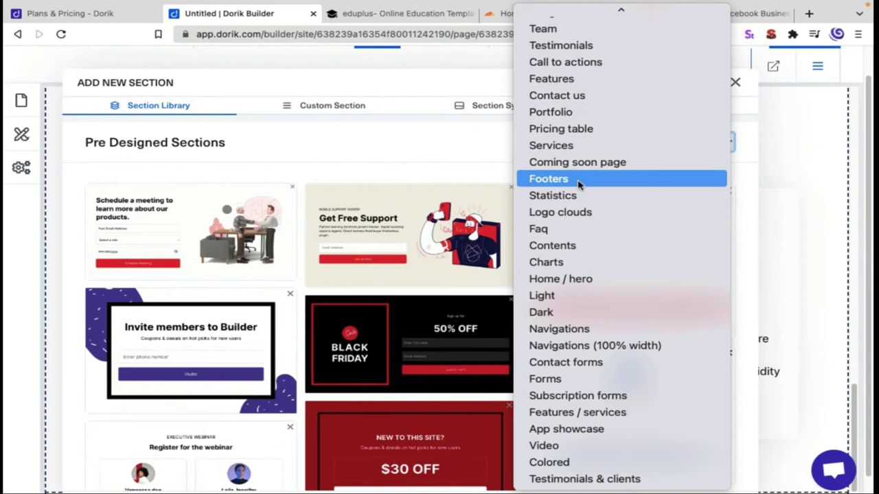
click(579, 181)
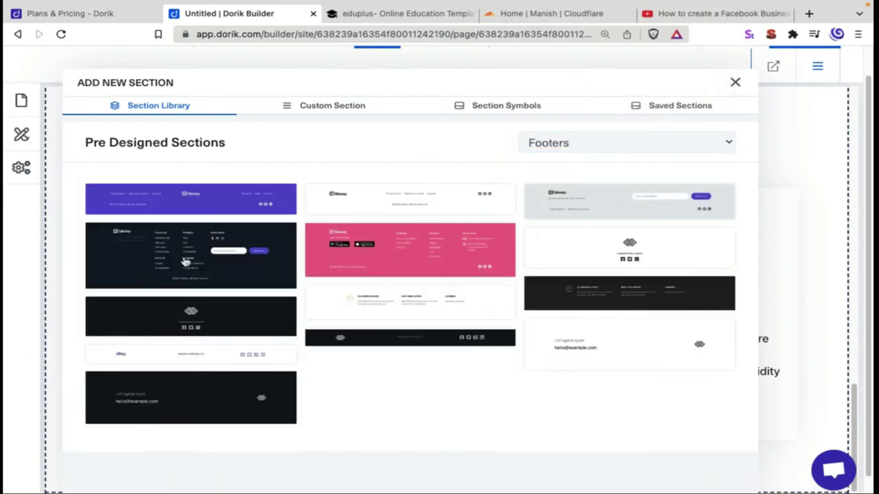
click(528, 268)
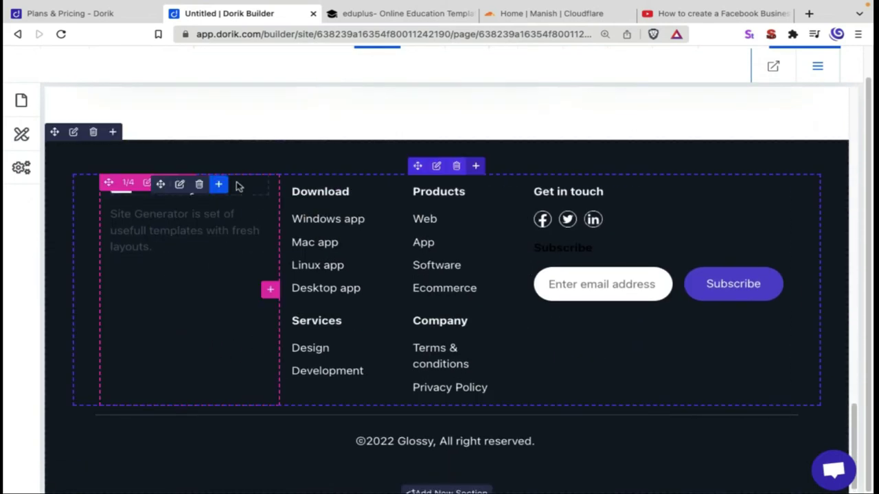
Step: Examine the settings of the footer's logo image, description text and Download links, including the Windows app link's type options
click(181, 183)
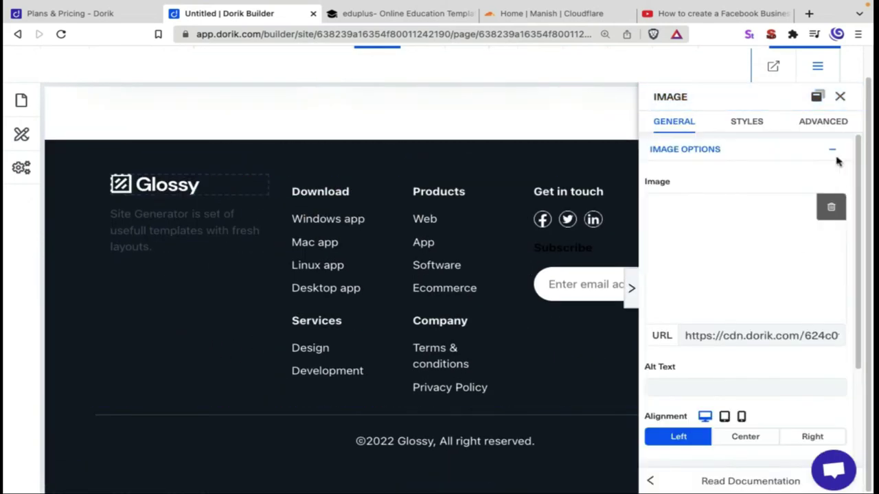
click(183, 231)
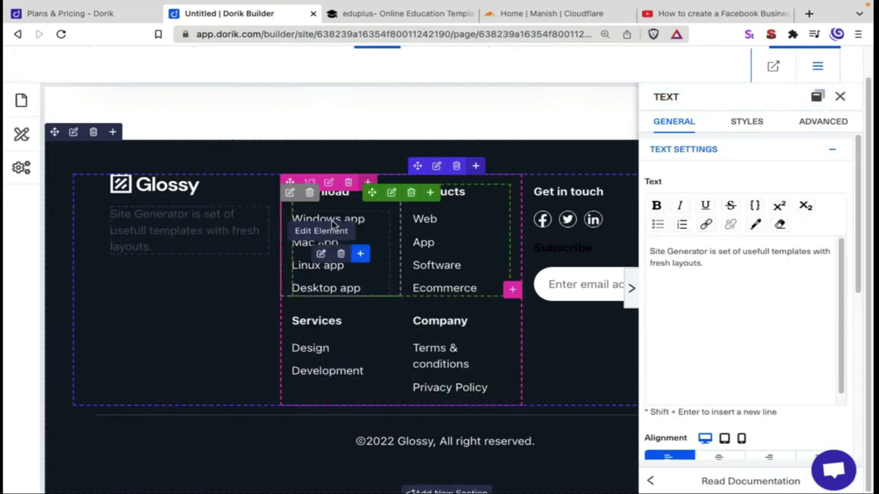
click(323, 255)
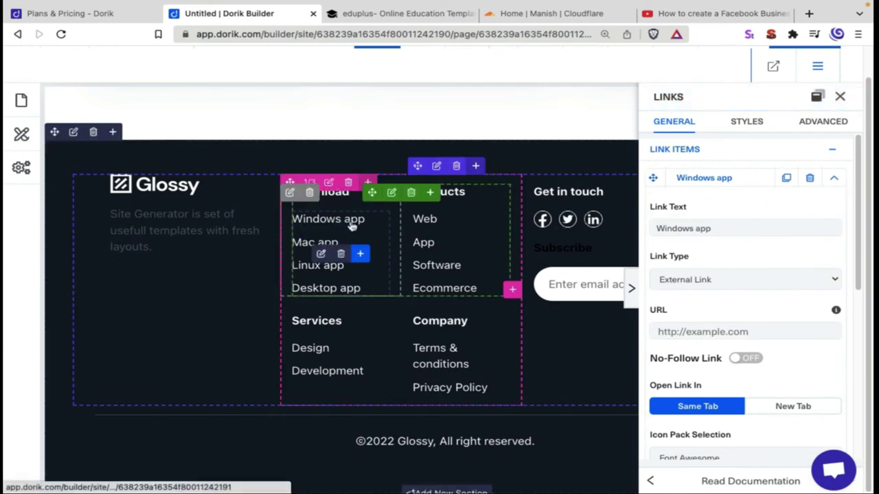
click(836, 178)
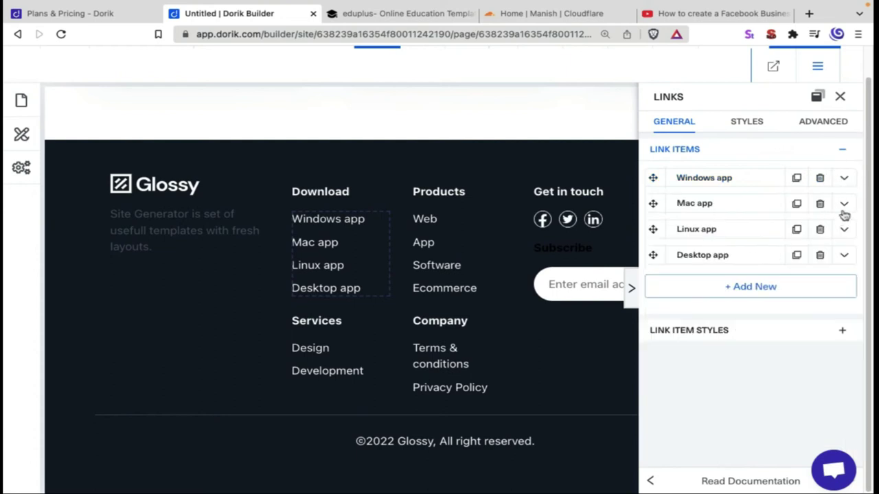
click(847, 178)
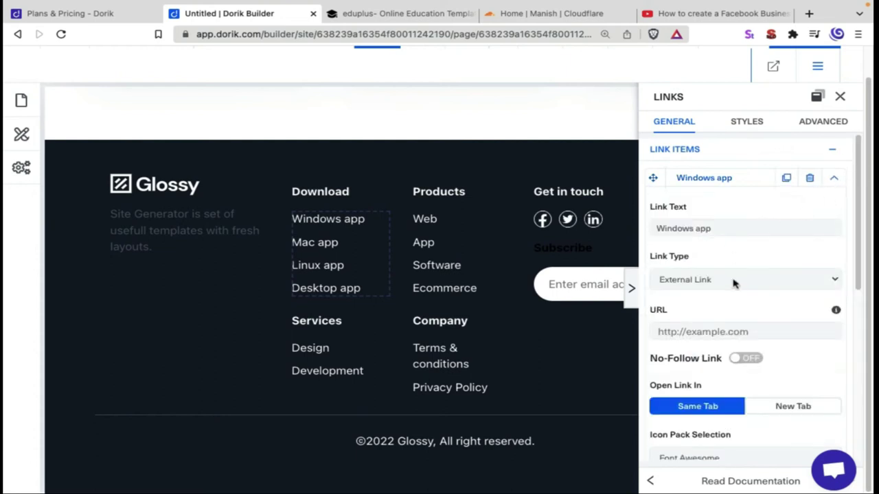
click(733, 284)
click(731, 281)
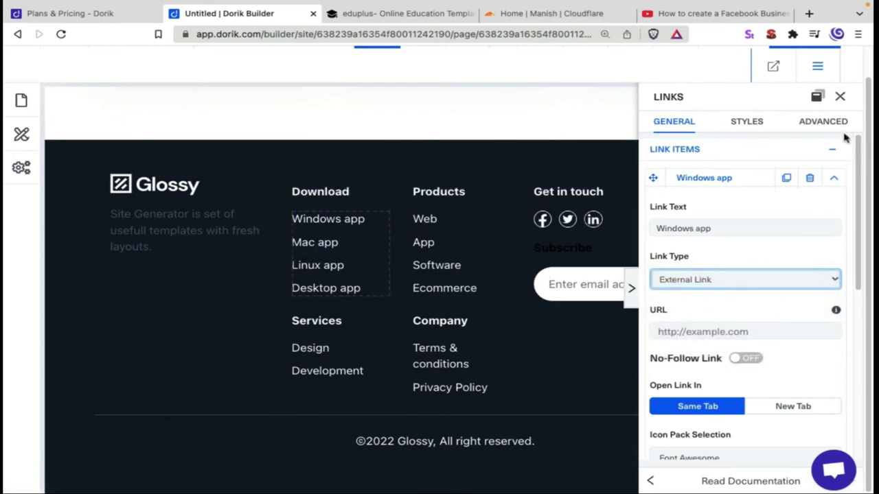
click(838, 179)
click(842, 97)
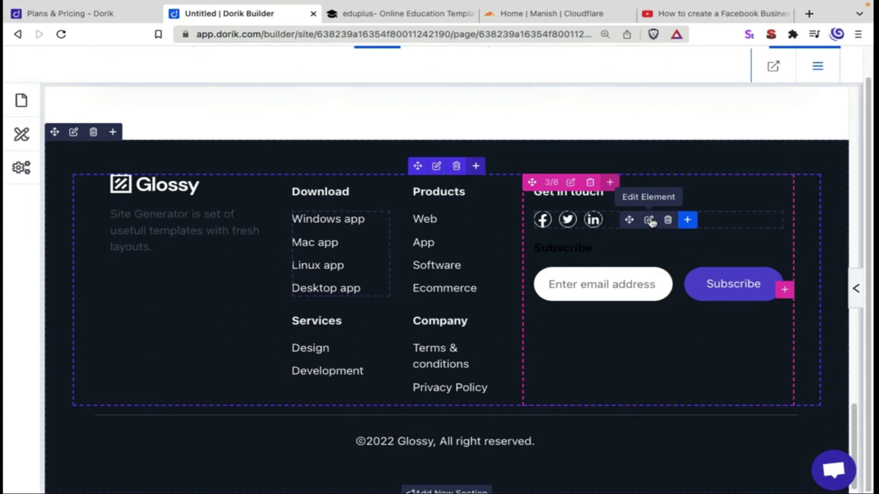
Step: Open the settings of the footer's social icons and view the Facebook entry's icon and link options
click(649, 220)
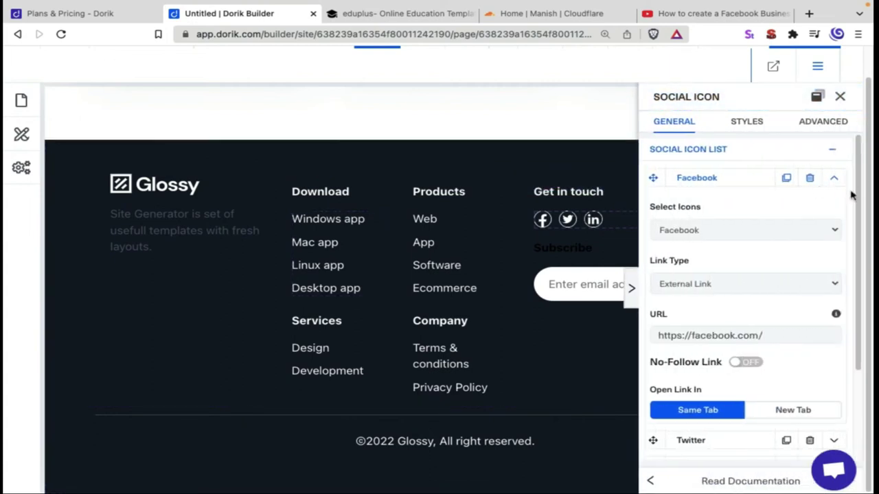
click(833, 181)
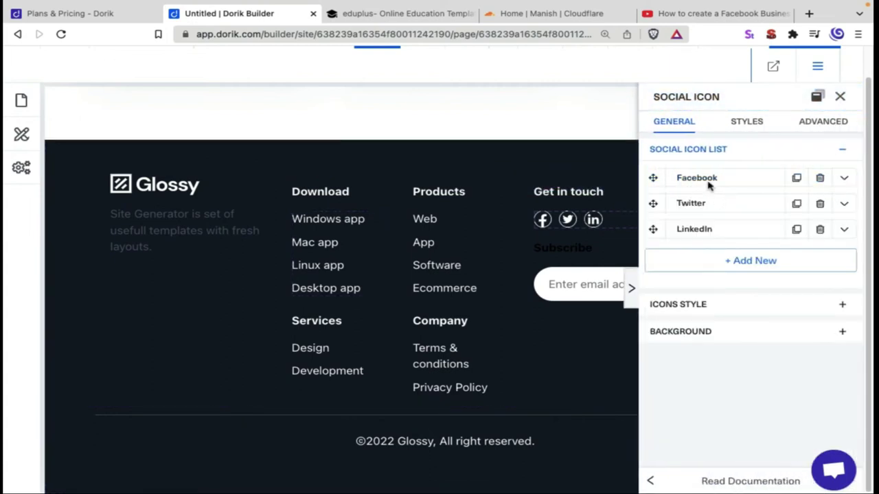
click(843, 179)
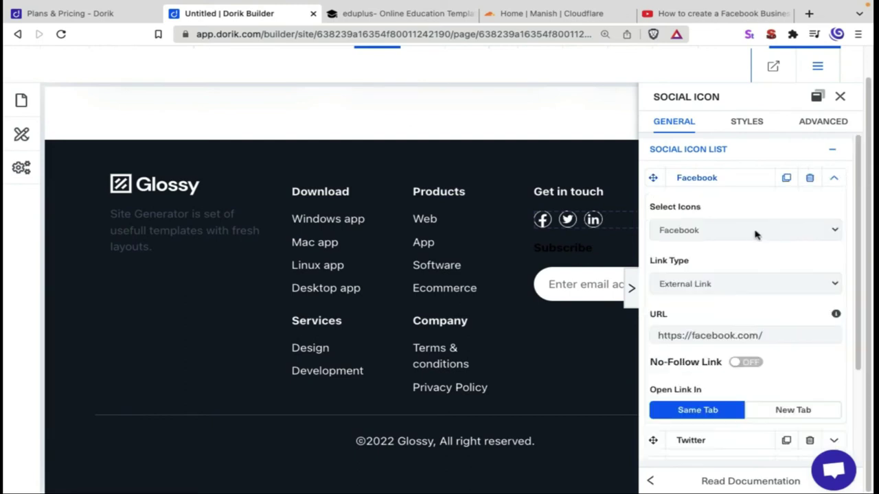
Step: Try Google Podcast, LinkedIn and Messenger as the first social icon in the footer, and set it back to Facebook
click(756, 230)
click(749, 244)
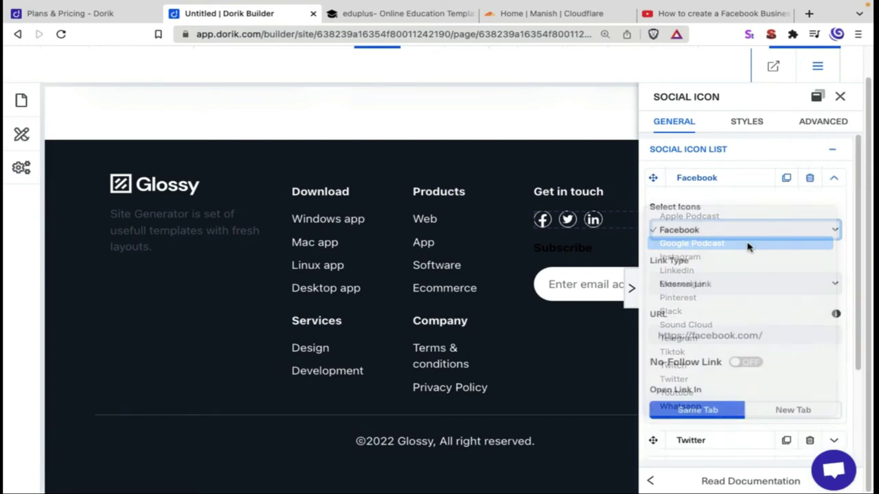
click(742, 230)
key(Escape)
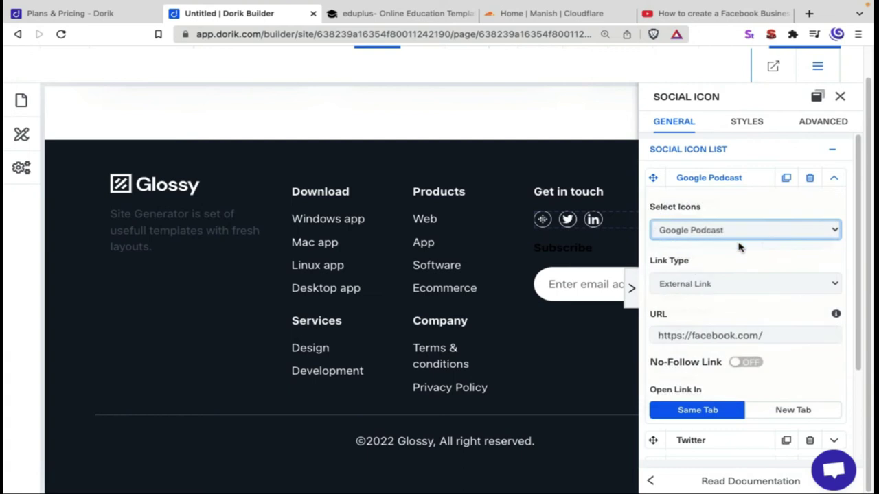
click(750, 232)
click(722, 244)
click(734, 240)
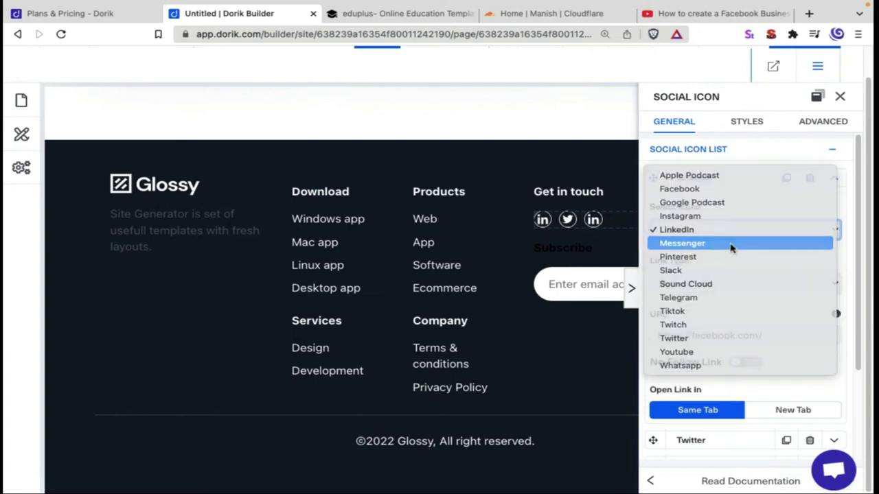
click(732, 245)
scroll(748, 299, down, 1)
click(794, 309)
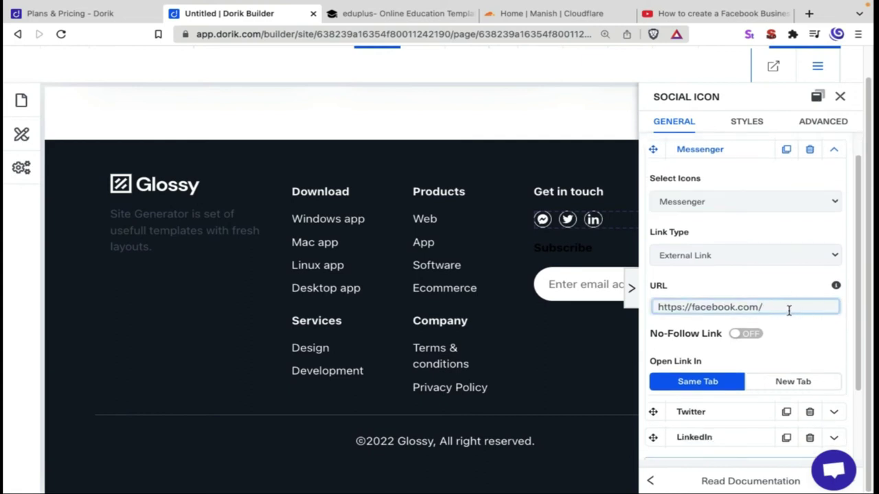
click(711, 206)
click(711, 145)
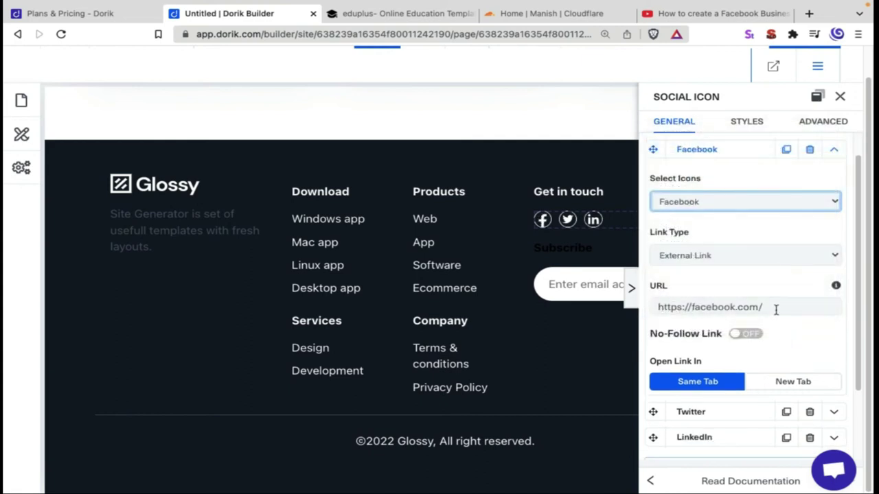
Step: Set the footer's Facebook social icon link to open in a new tab
click(775, 309)
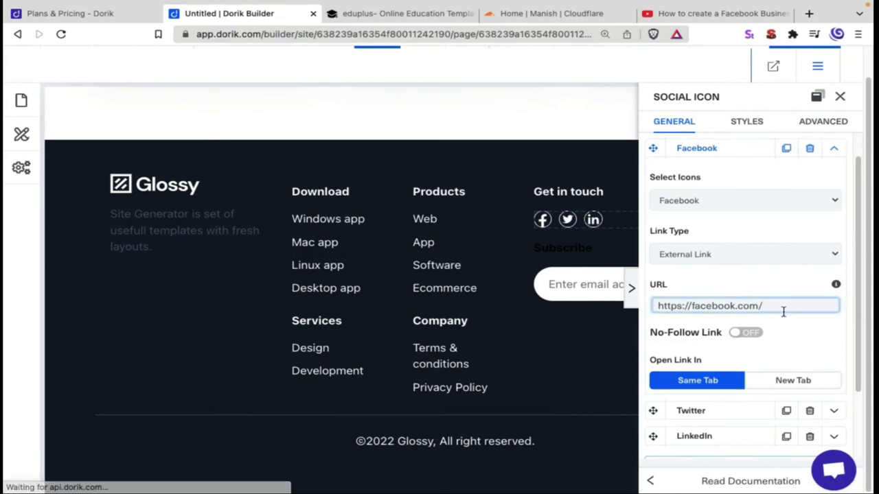
scroll(787, 288, down, 3)
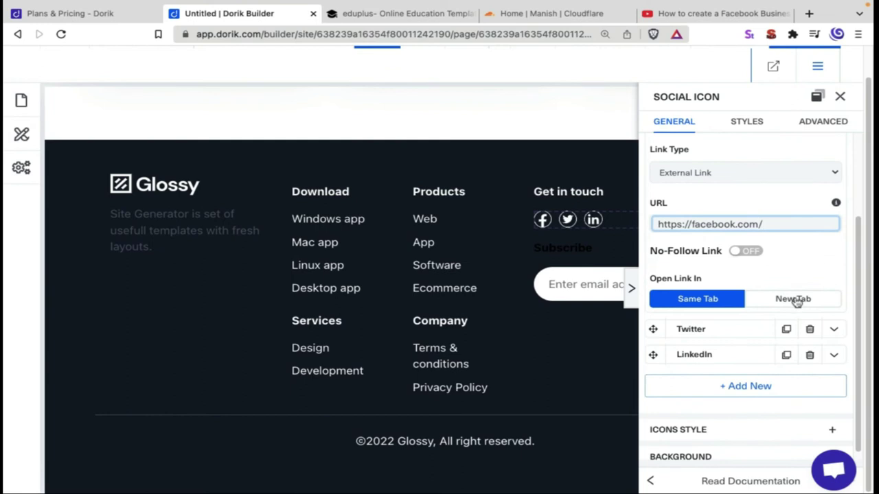
click(797, 299)
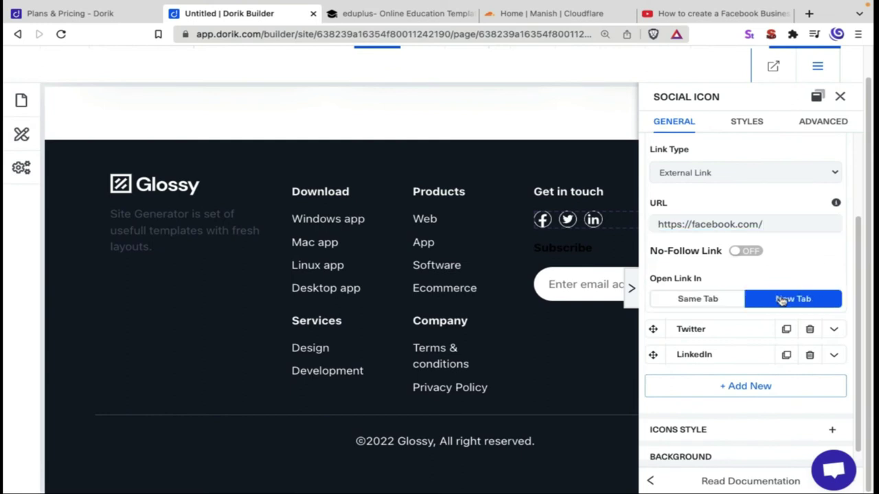
Step: In the social icons' style, try Brand Colors, return to Custom Color, and set the icon type to Filled
scroll(790, 261, up, 4)
click(833, 180)
click(843, 148)
click(837, 176)
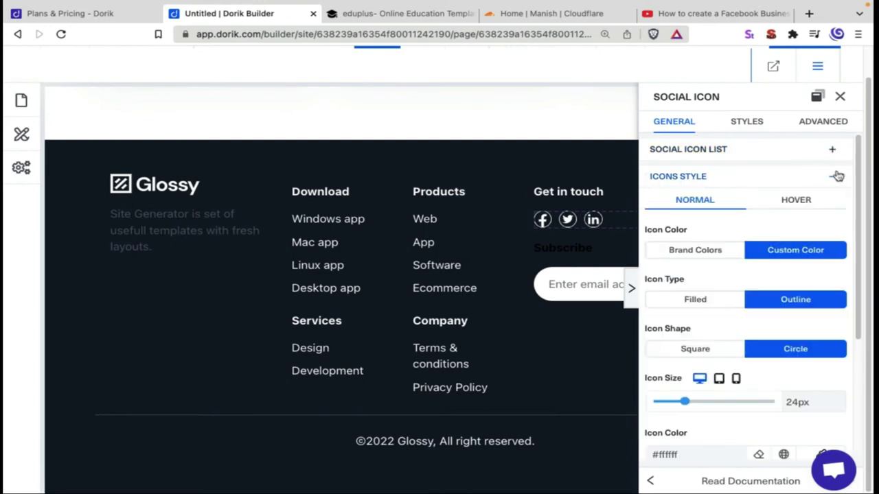
click(718, 251)
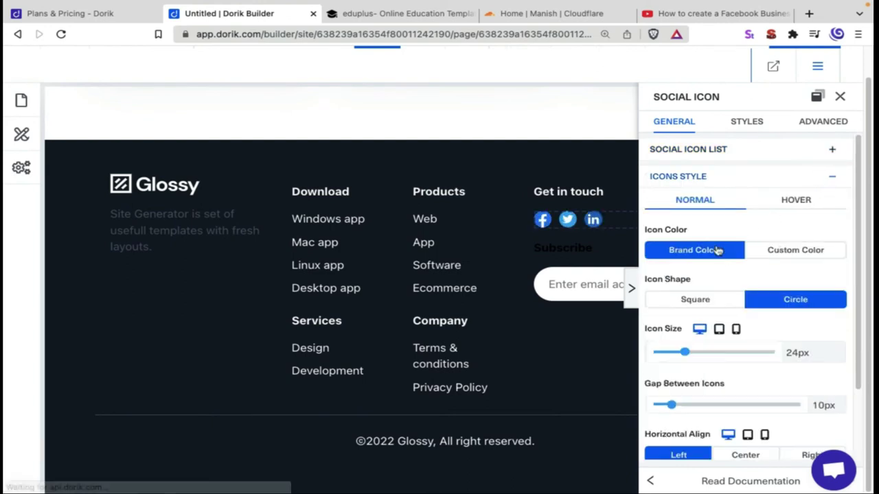
click(785, 252)
click(709, 303)
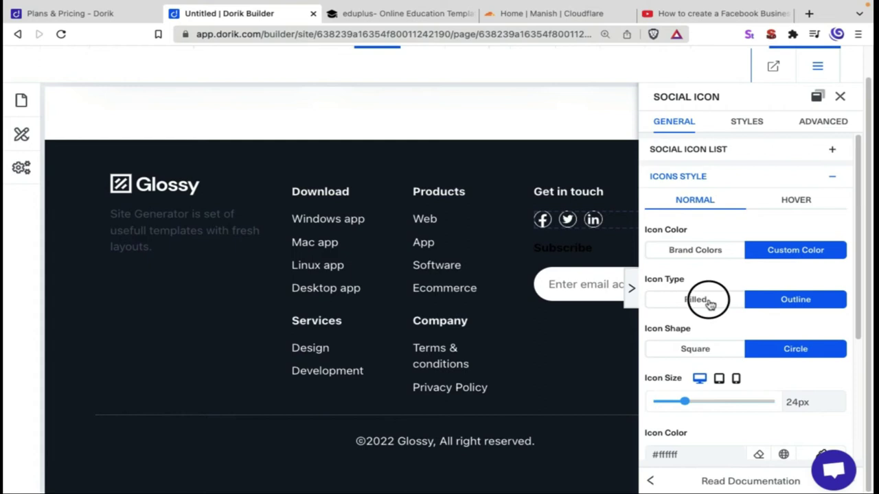
click(778, 304)
click(724, 305)
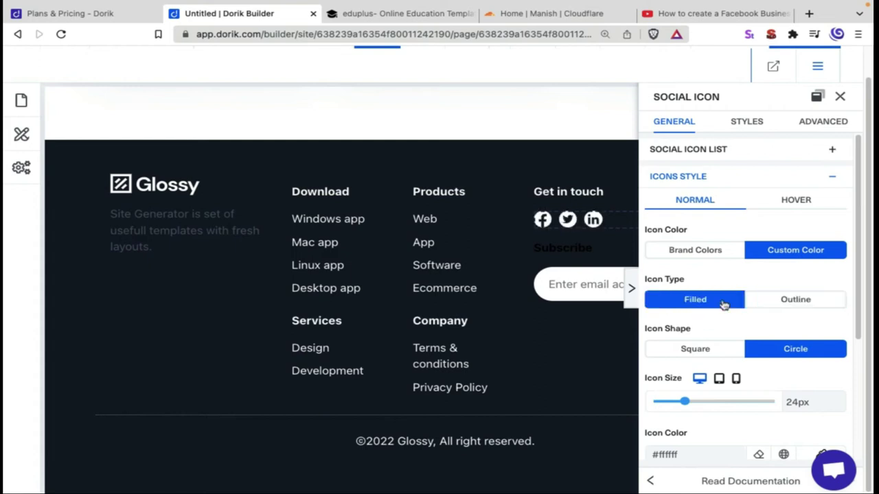
Step: Try the Square shape and Center alignment for the footer's social icons, and set them back to Circle and Left
scroll(739, 310, down, 1)
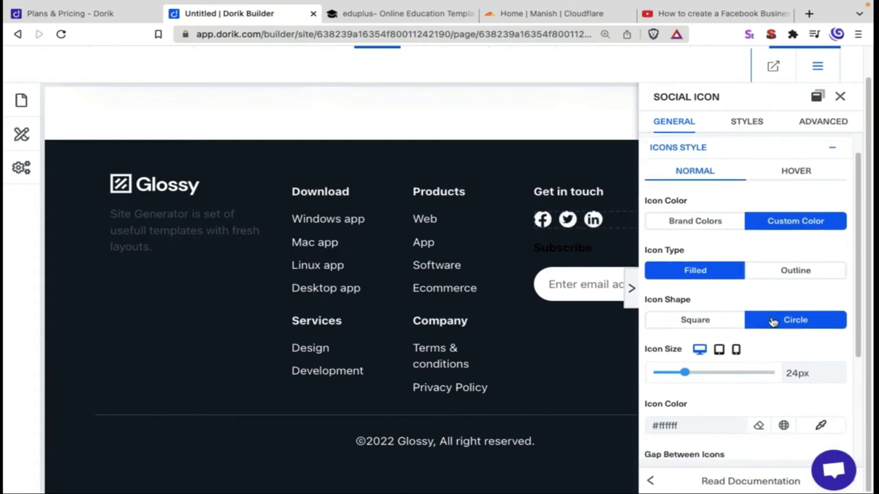
click(719, 325)
click(783, 321)
scroll(796, 330, down, 5)
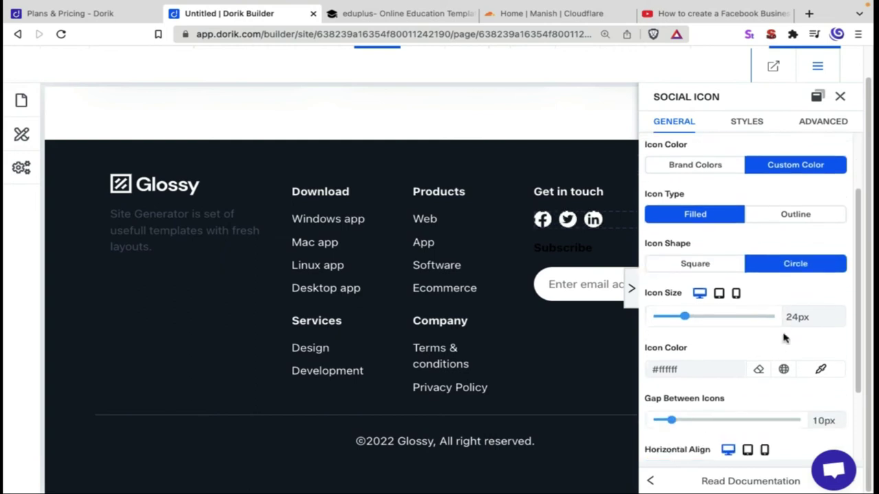
click(755, 369)
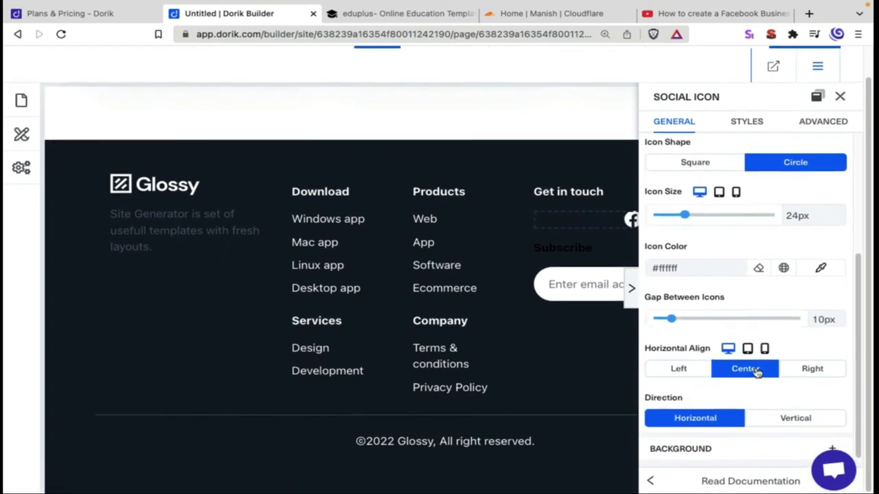
click(669, 375)
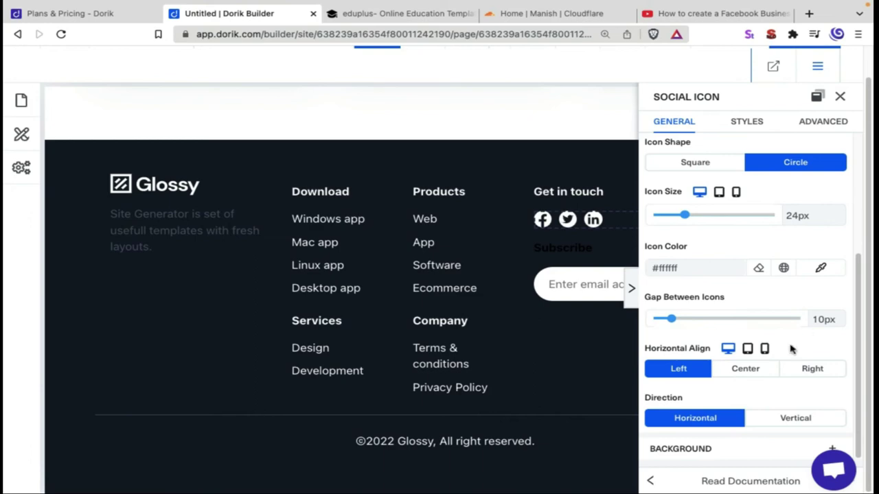
click(842, 98)
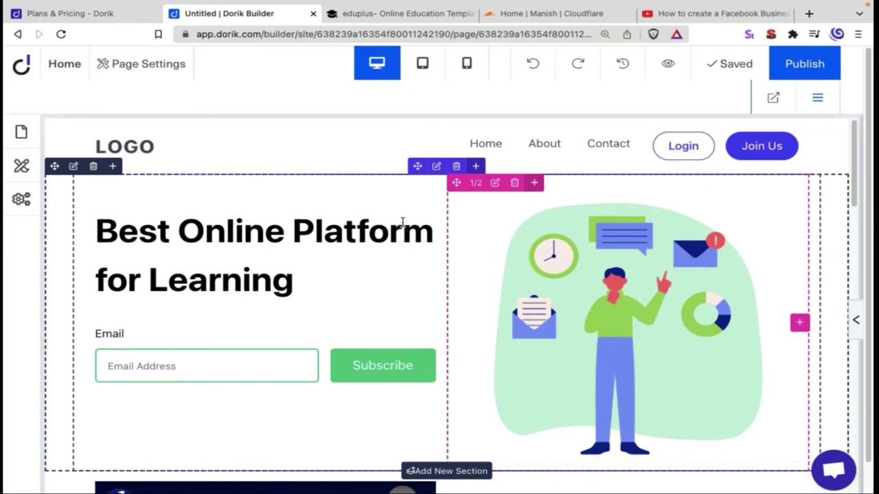
Step: Preview the Home page in tablet view and check its layout down to the footer
click(422, 64)
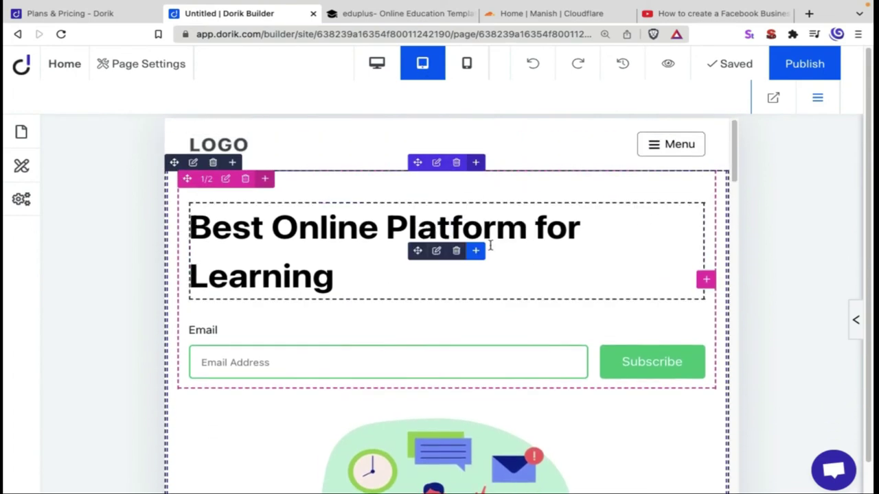
scroll(506, 243, down, 6)
scroll(555, 262, down, 12)
scroll(554, 261, down, 10)
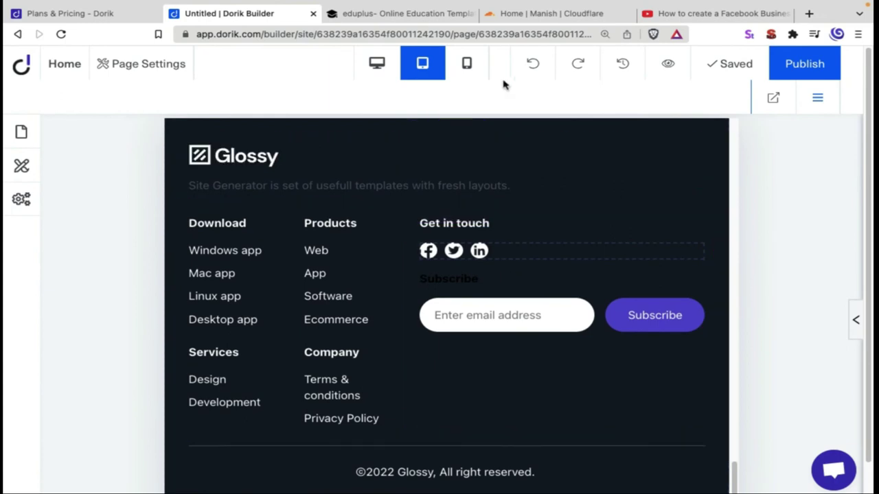
Step: Preview the Home page in mobile view, check its sections, and return to desktop view
click(471, 69)
scroll(511, 230, down, 6)
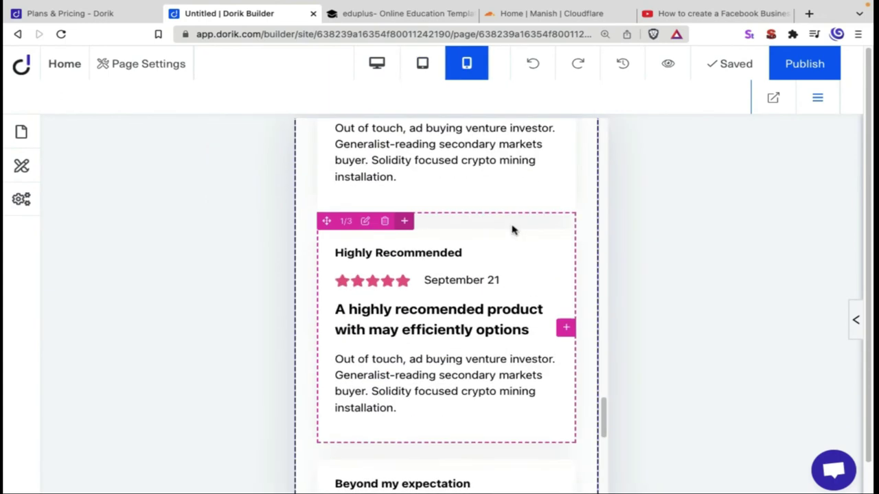
scroll(511, 231, down, 8)
scroll(512, 230, up, 20)
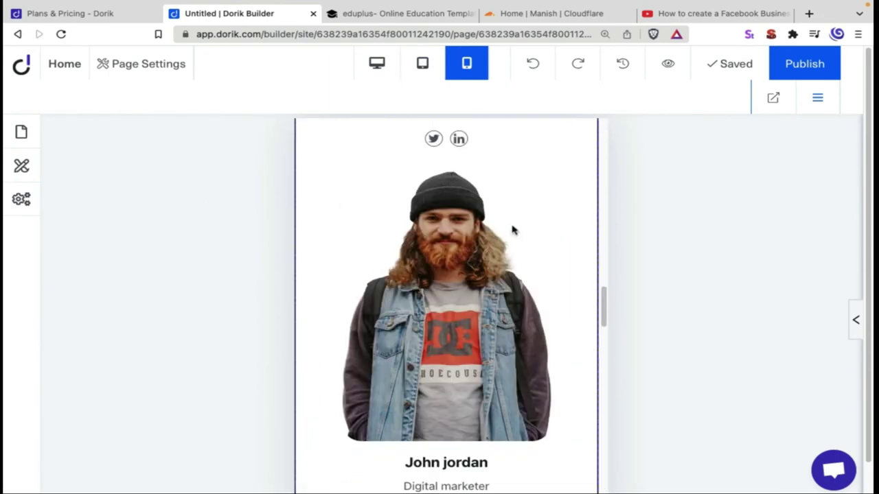
scroll(542, 286, down, 2)
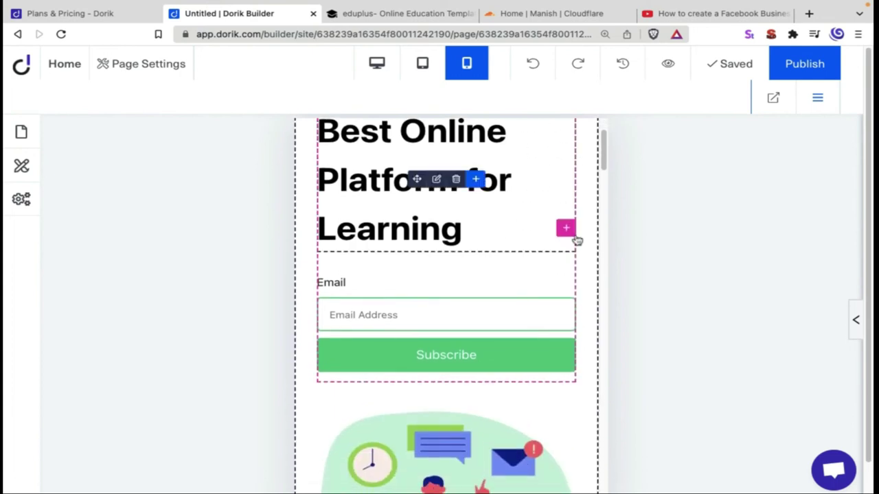
scroll(808, 267, up, 2)
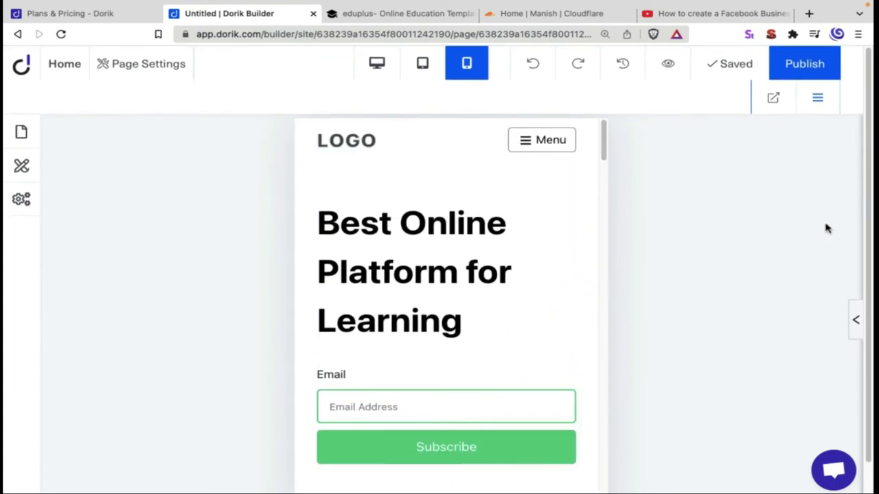
scroll(535, 274, down, 12)
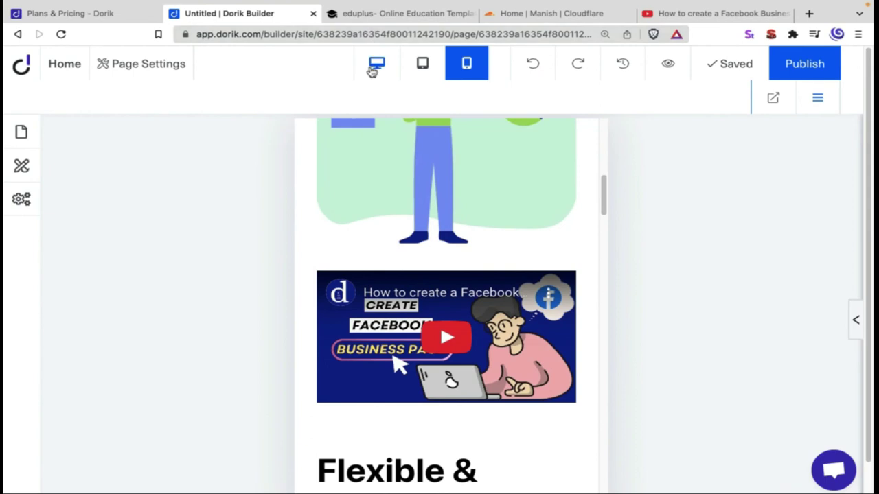
click(375, 66)
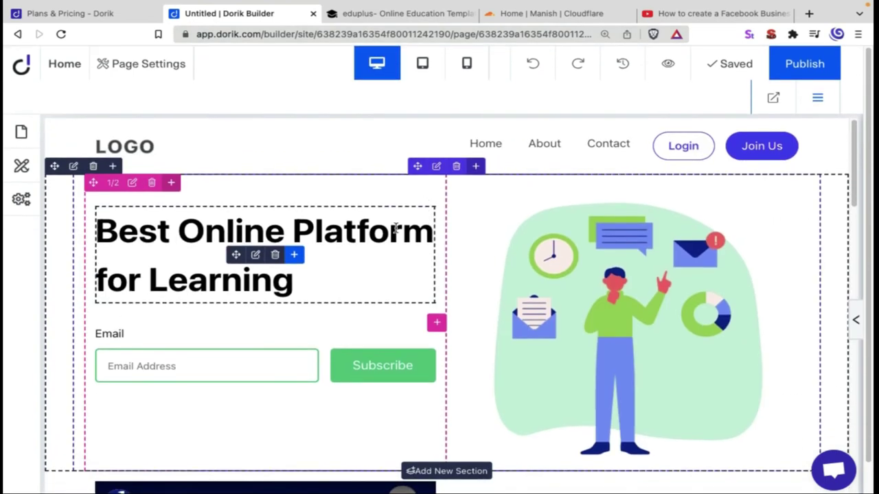
Step: Examine the link type options of the Learn more button below the Flexible & Affordable Online Courses heading
scroll(413, 220, down, 8)
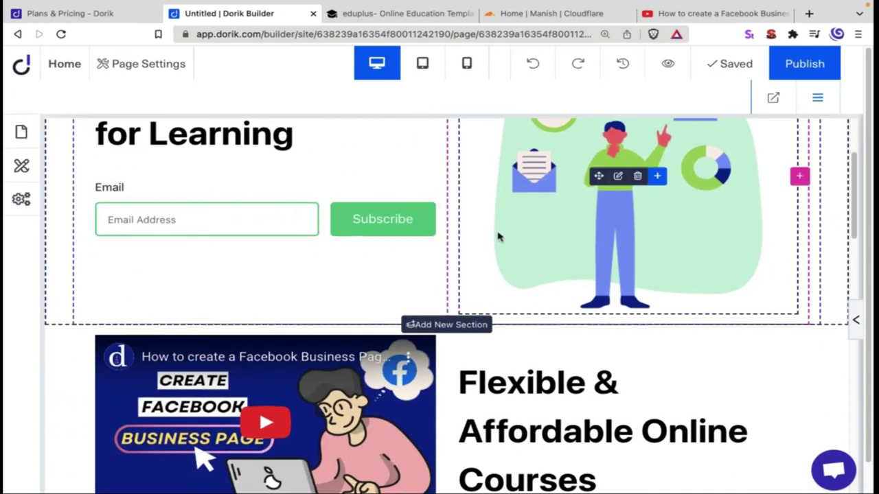
scroll(535, 220, up, 1)
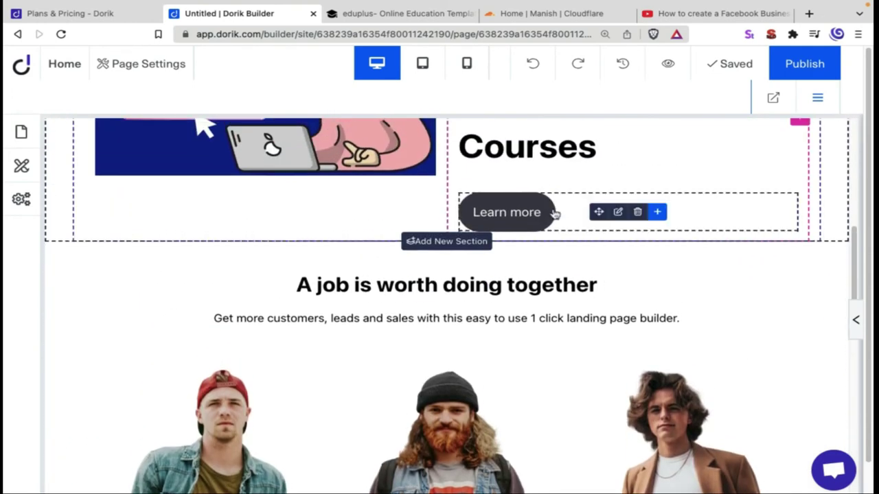
click(618, 212)
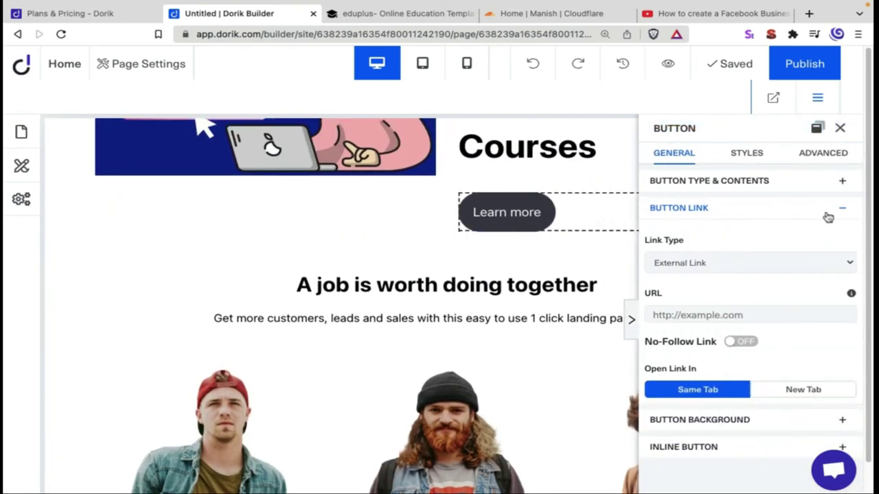
click(751, 263)
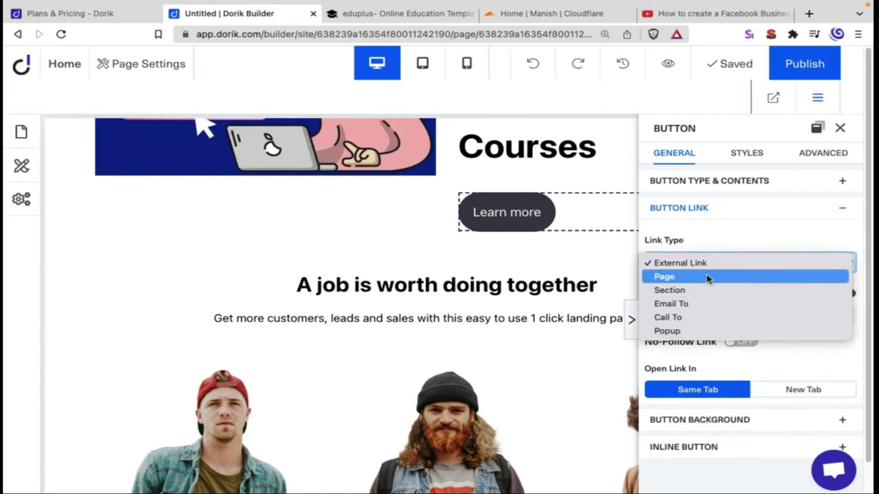
click(728, 242)
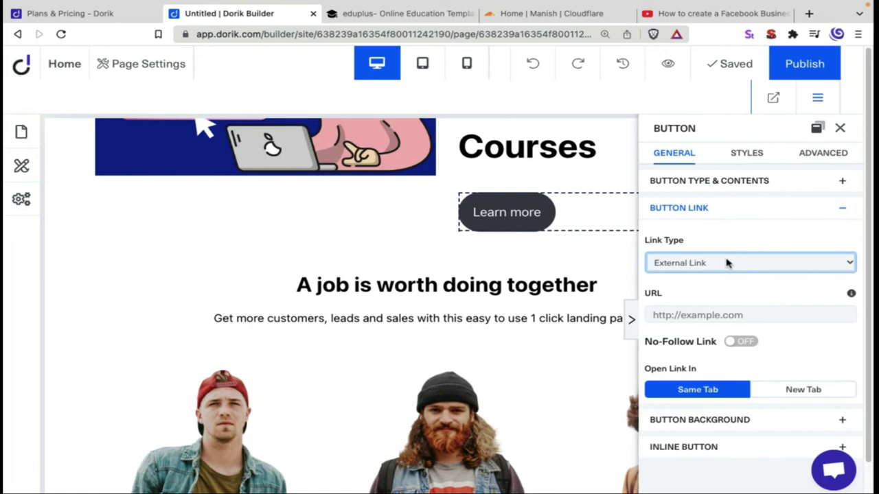
click(726, 263)
click(726, 261)
click(840, 128)
Step: Look over the Home page, view the About page, and return to the Home page
scroll(506, 269, up, 5)
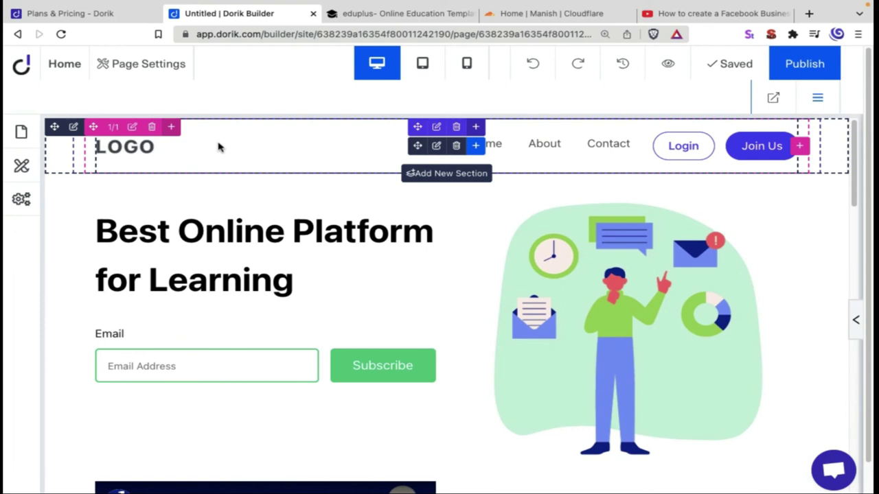
scroll(270, 206, down, 15)
scroll(251, 255, up, 15)
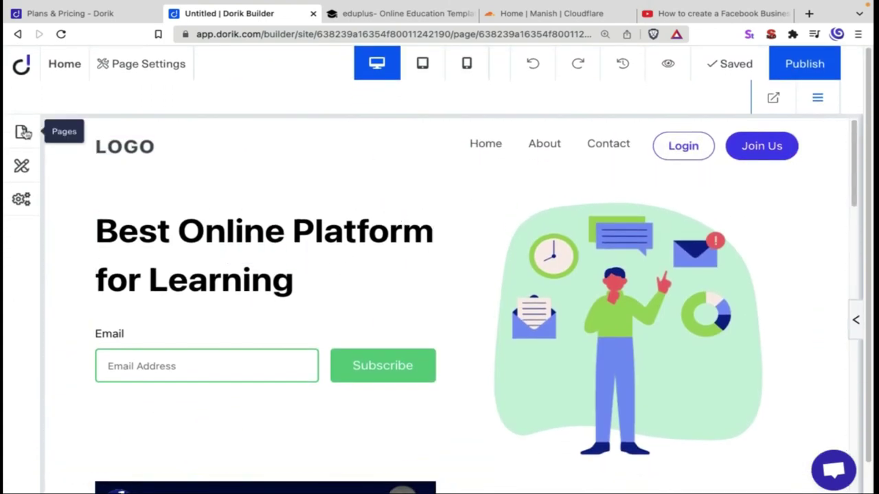
click(23, 132)
click(84, 231)
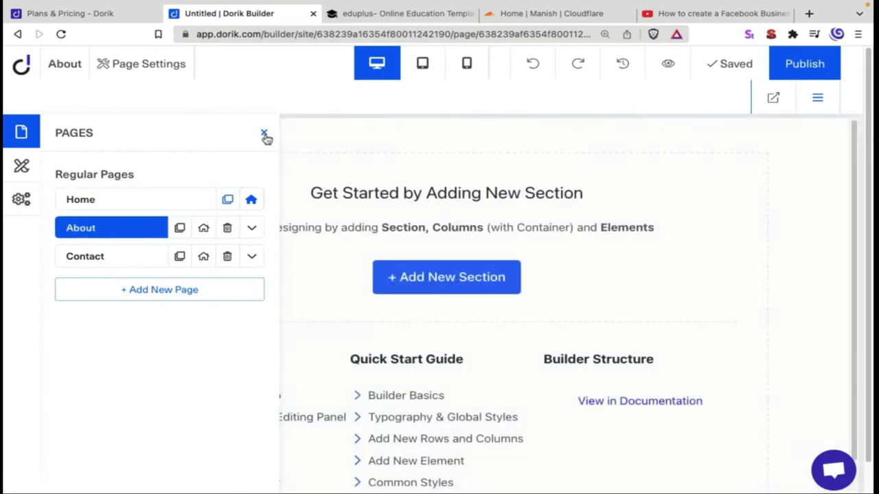
click(265, 135)
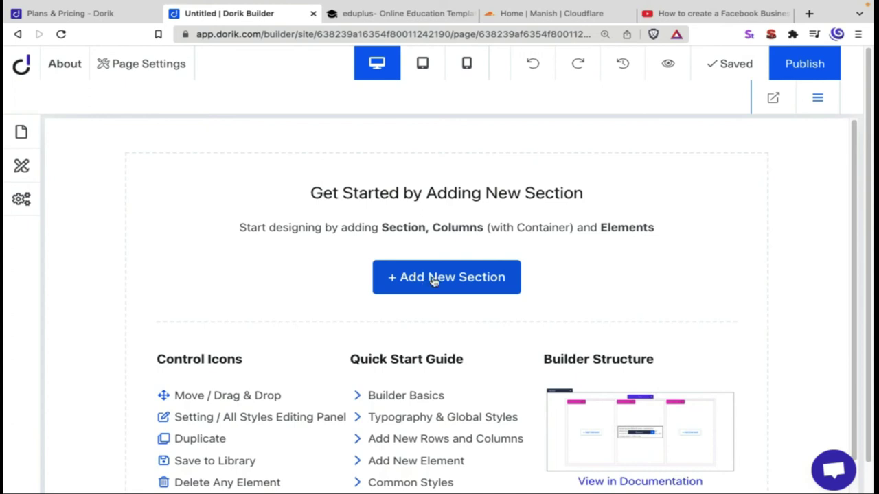
click(22, 132)
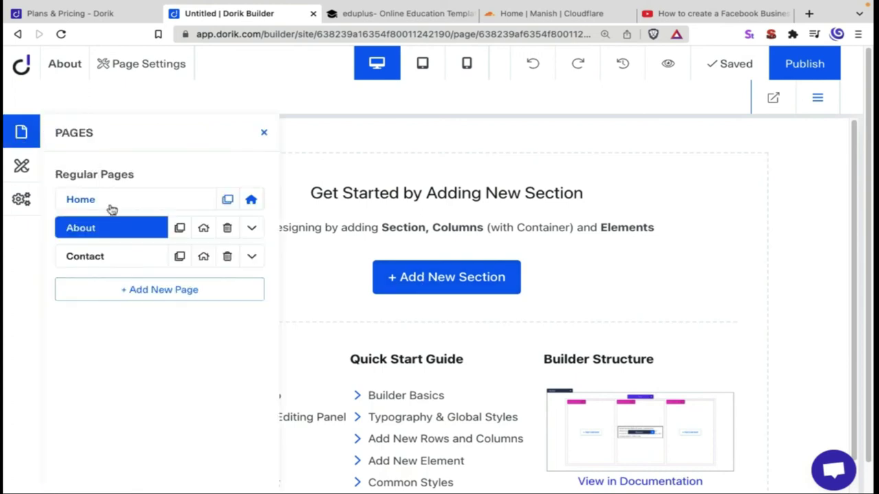
click(110, 205)
click(265, 134)
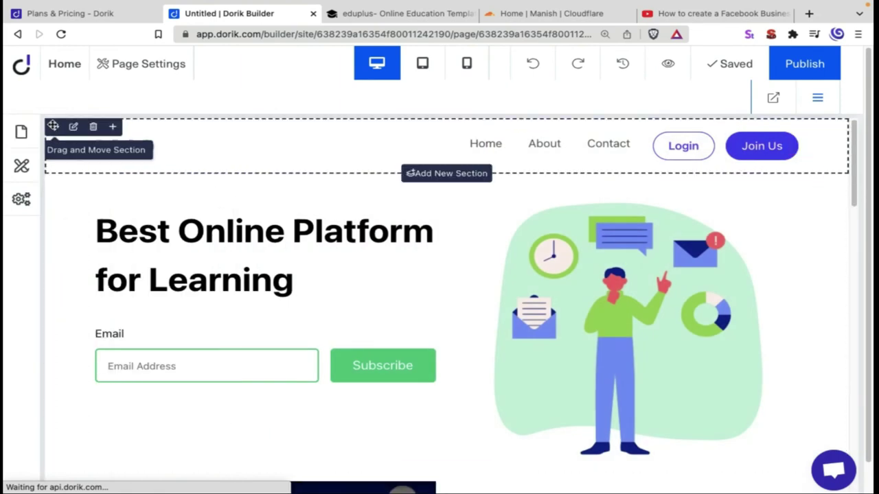
Step: Save the Home page's header section as a symbol named "header"
click(53, 127)
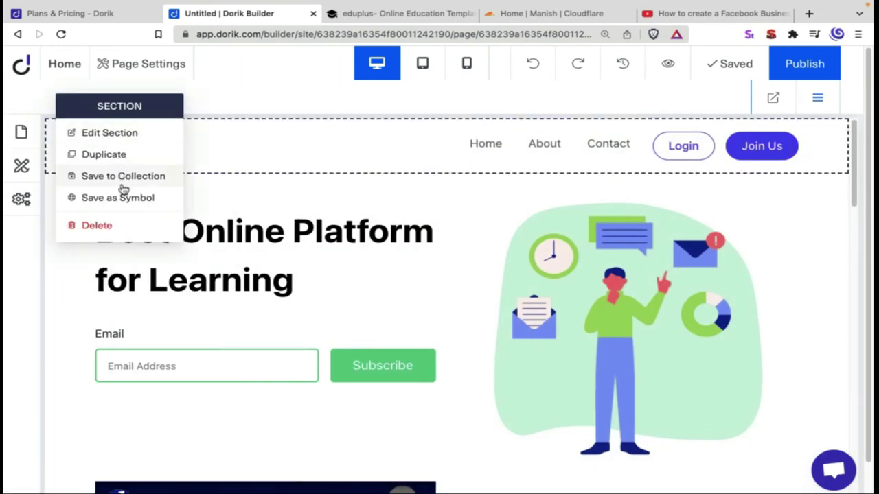
click(121, 198)
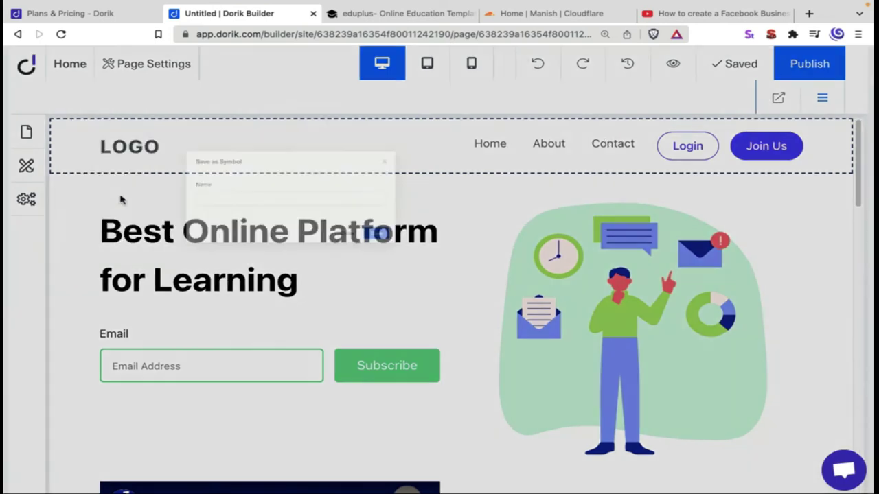
text(header)
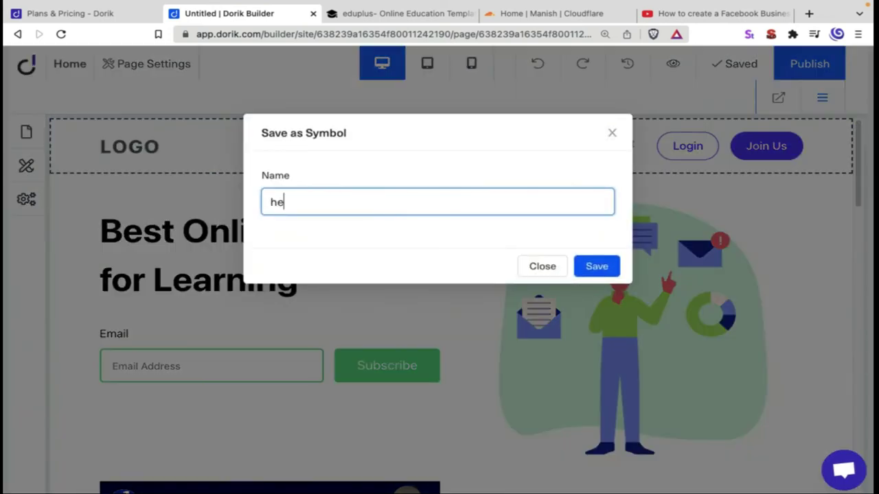
click(597, 265)
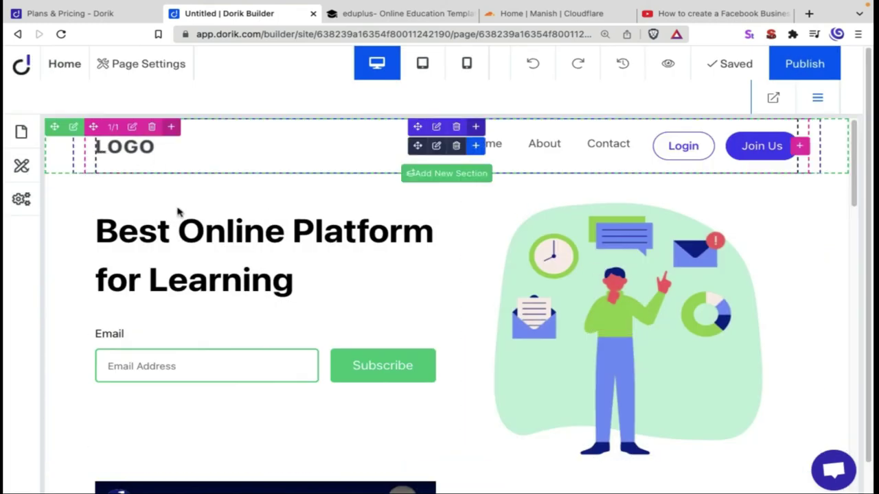
Step: Save the Home page's dark Glossy footer section as a symbol named "footer"
scroll(304, 280, down, 10)
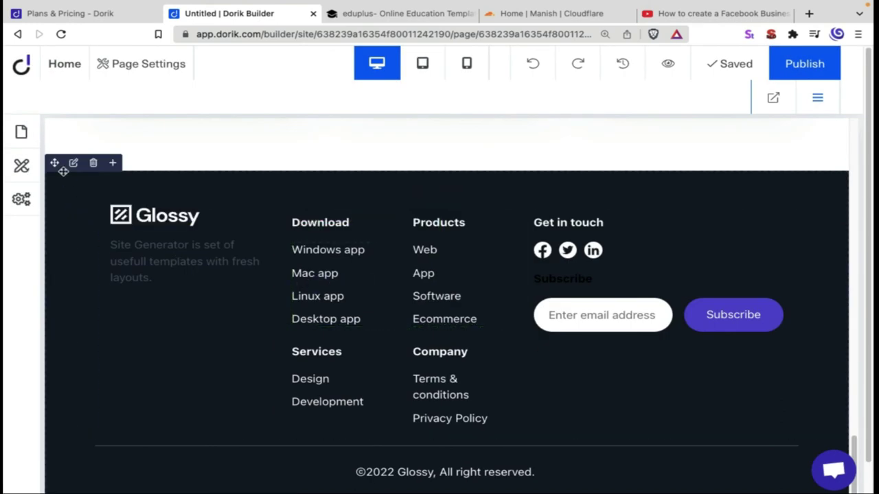
click(56, 165)
click(112, 237)
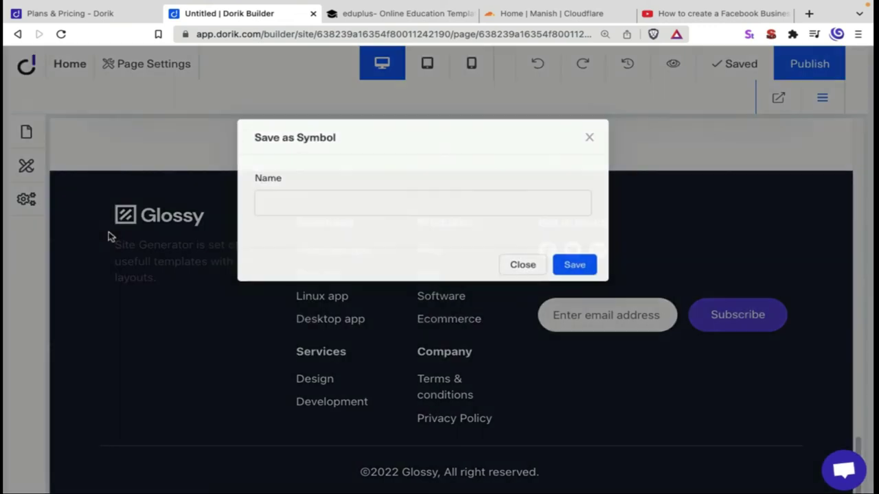
text(fo)
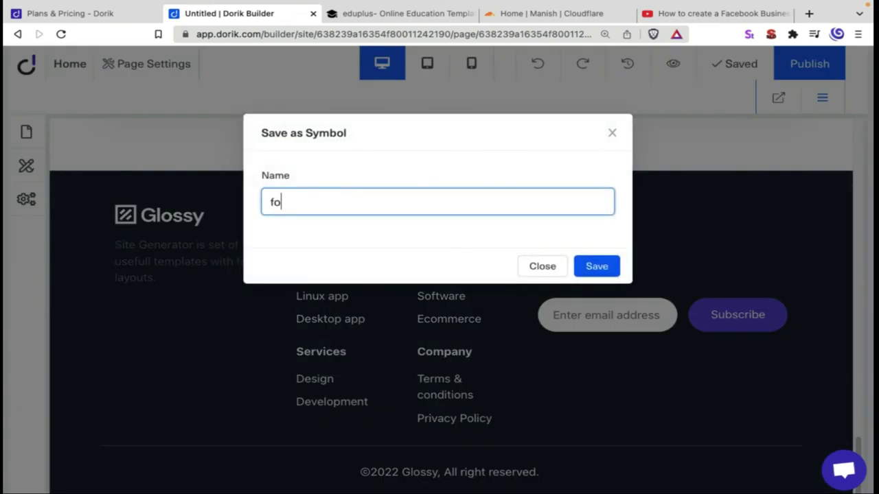
text(oter)
click(598, 267)
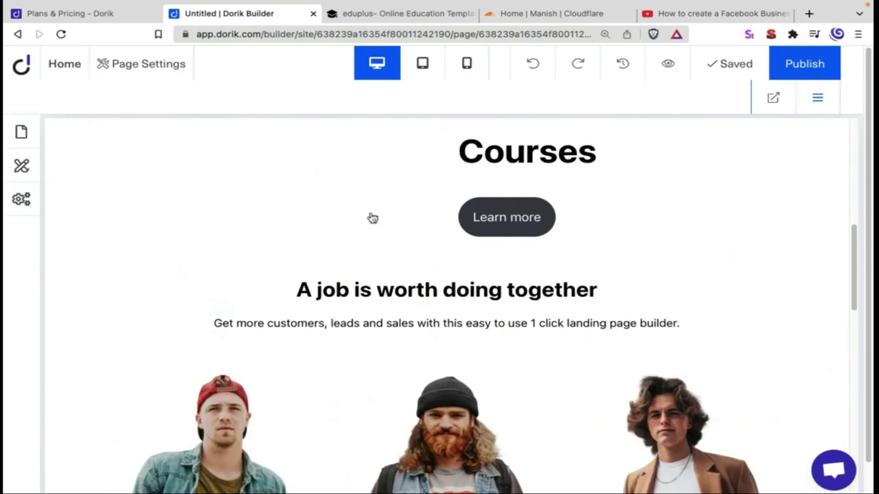
Step: Open the About page and insert the saved "header" symbol as its first section
click(22, 132)
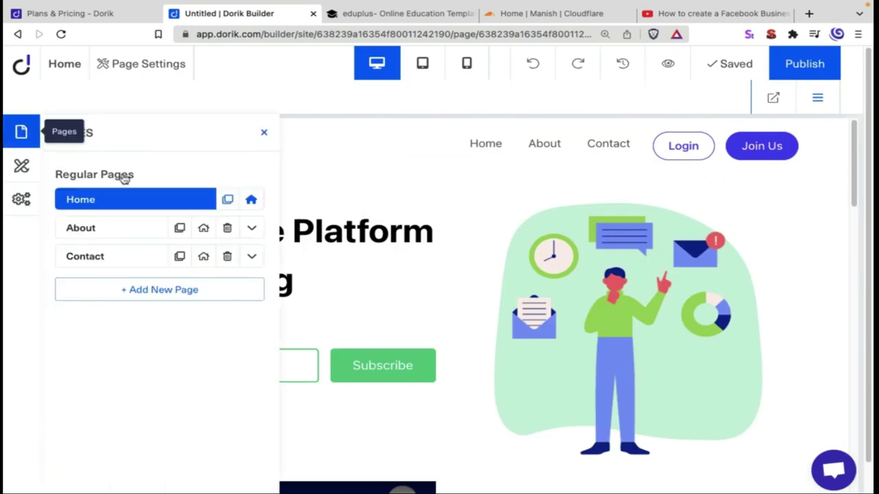
click(114, 229)
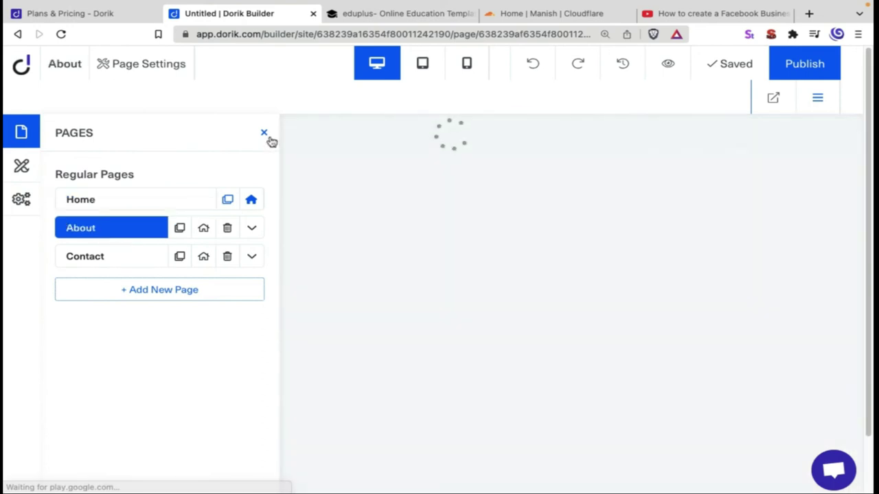
click(263, 132)
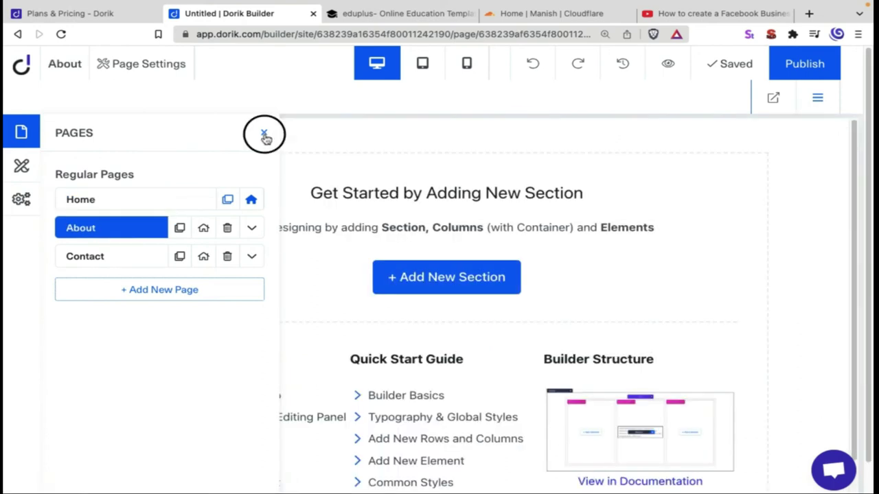
click(467, 282)
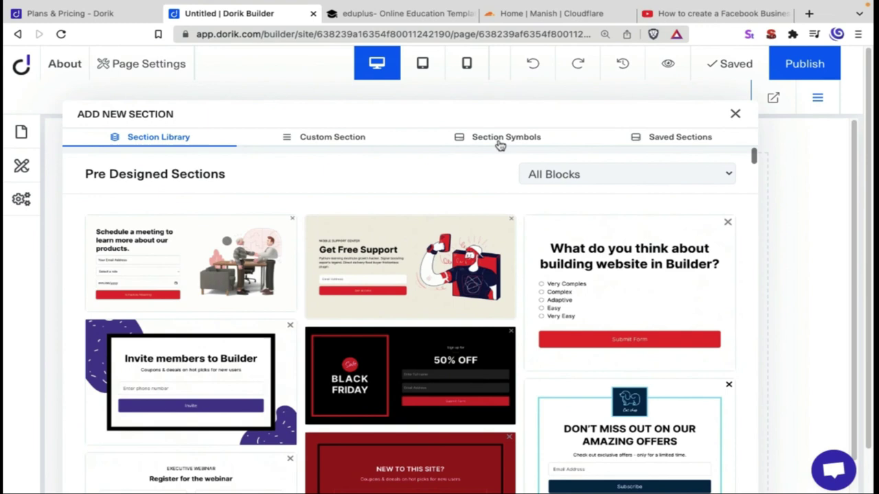
click(499, 140)
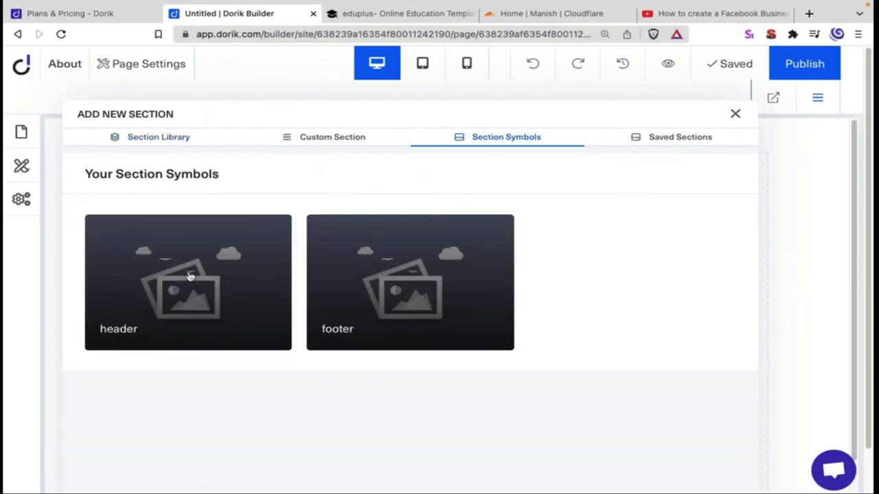
click(173, 273)
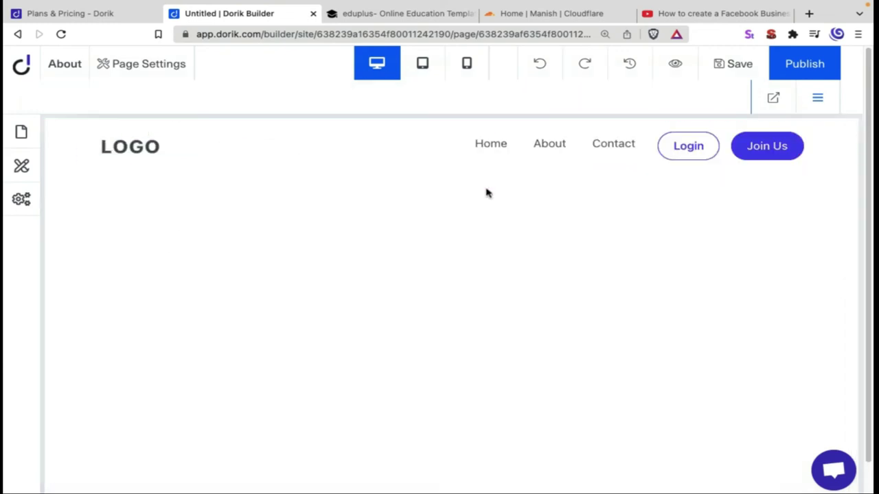
Step: Add the saved "footer" symbol directly below the header on the About page
click(453, 174)
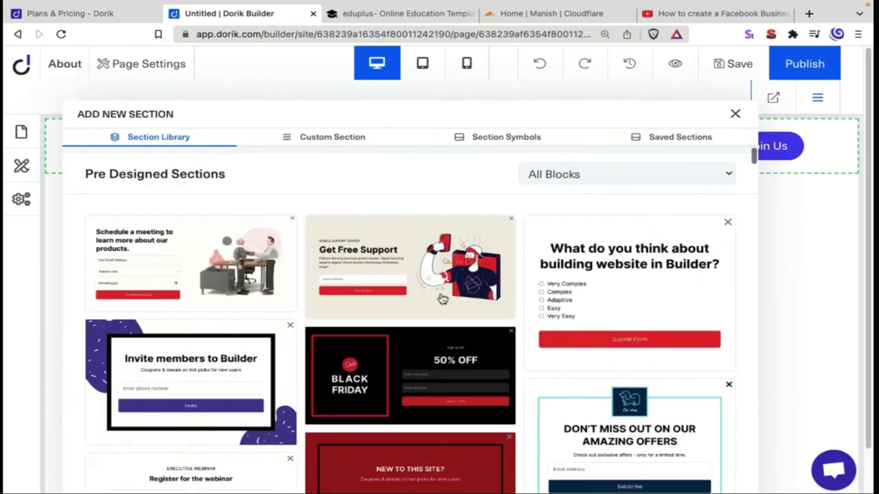
click(519, 141)
click(352, 256)
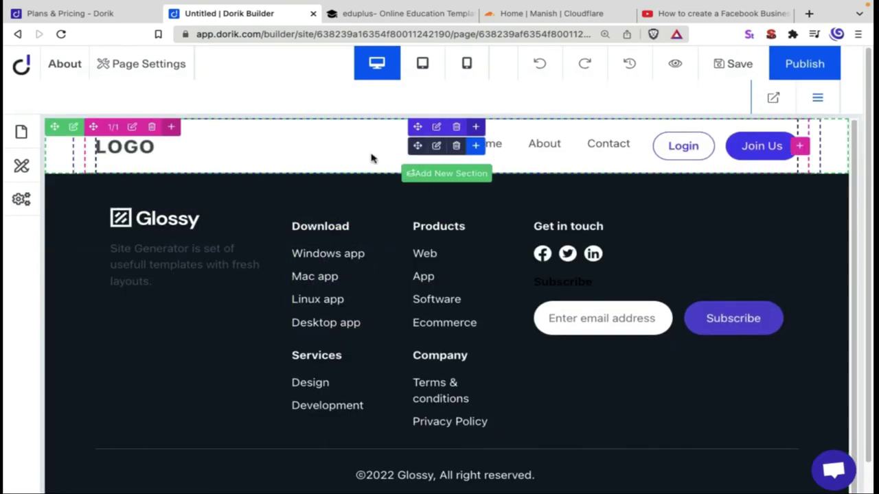
Step: Insert the predesigned "Get Free Support" section between the About page's header and footer, and save the page
click(454, 175)
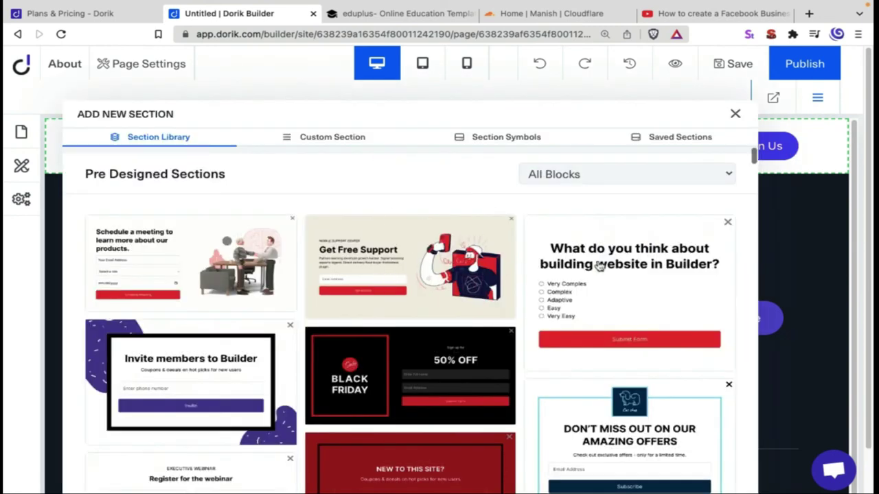
click(454, 251)
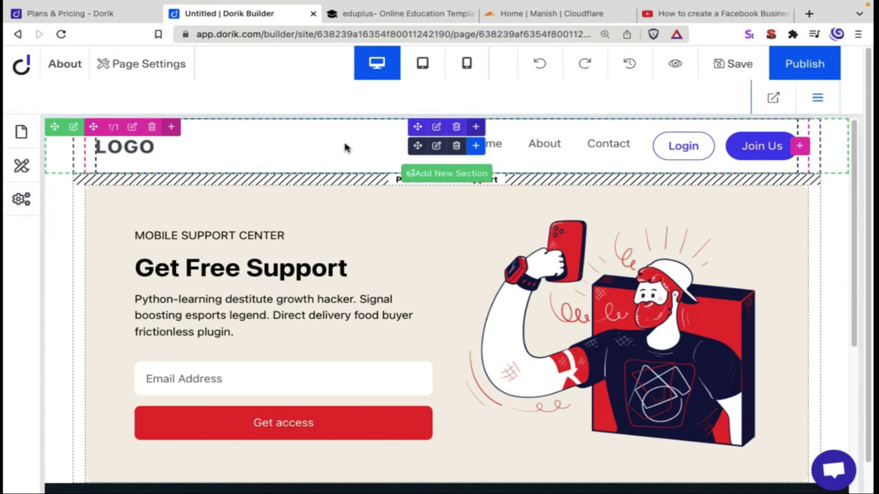
click(20, 131)
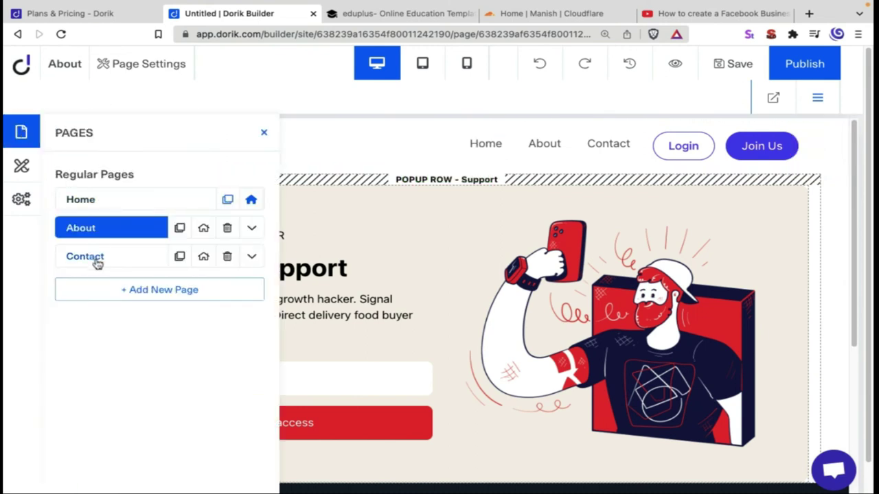
click(264, 134)
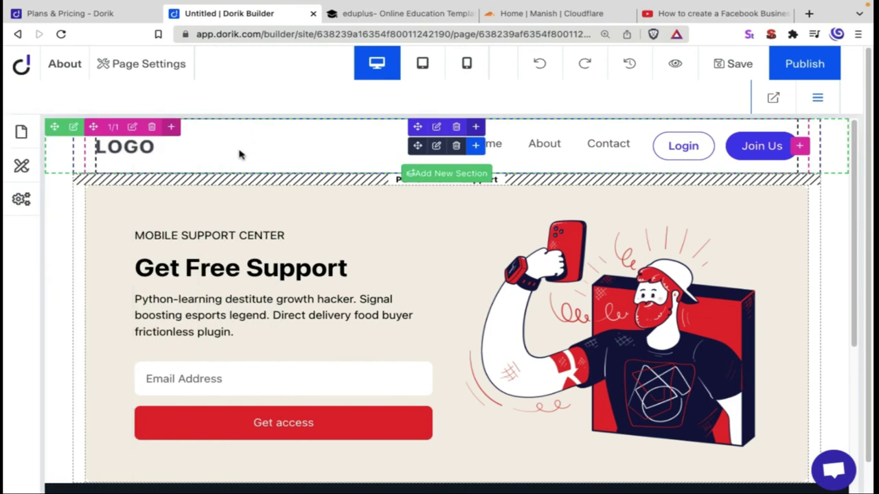
click(728, 64)
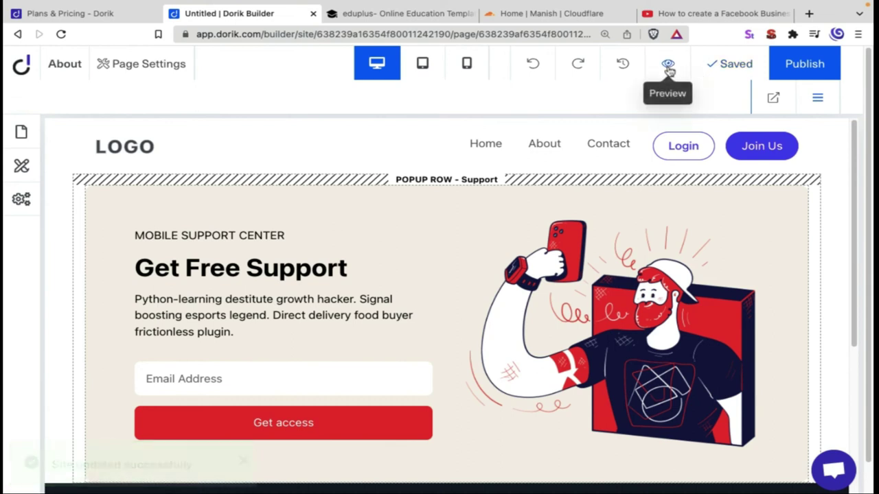
Step: Preview the About page in a separate browser tab and return to the builder
click(668, 66)
click(339, 15)
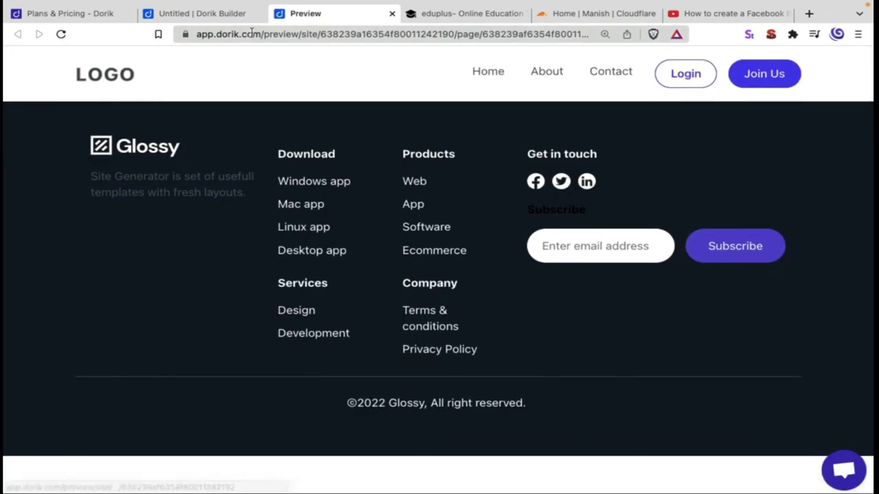
click(217, 15)
Step: Switch to the Home page, preview it in a new browser tab, look through its sections, and return to the builder
click(21, 132)
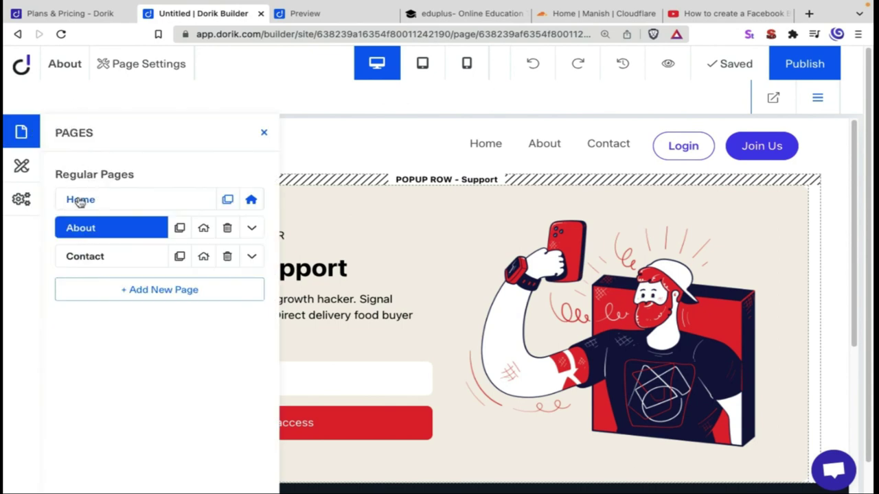
click(71, 199)
click(264, 133)
click(669, 65)
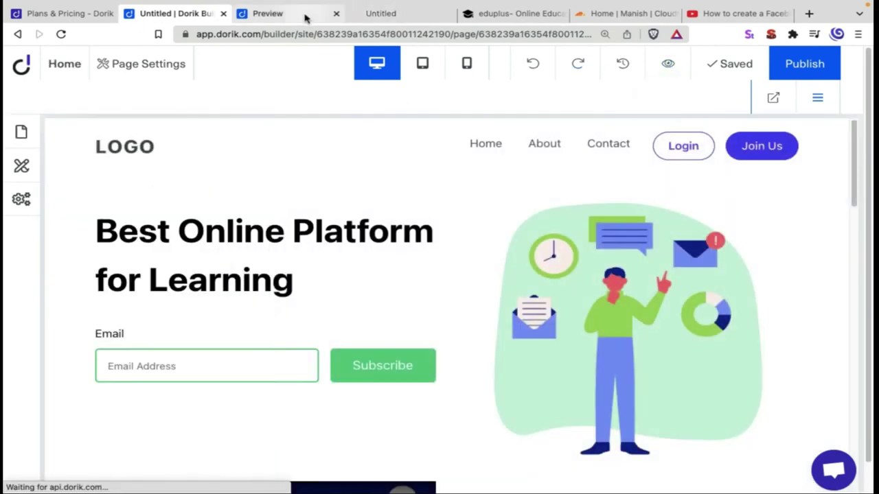
click(392, 15)
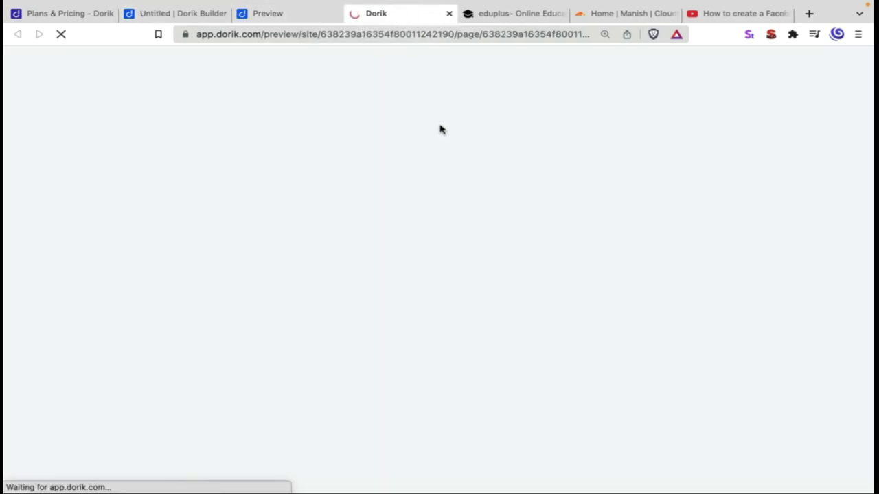
scroll(472, 208, down, 15)
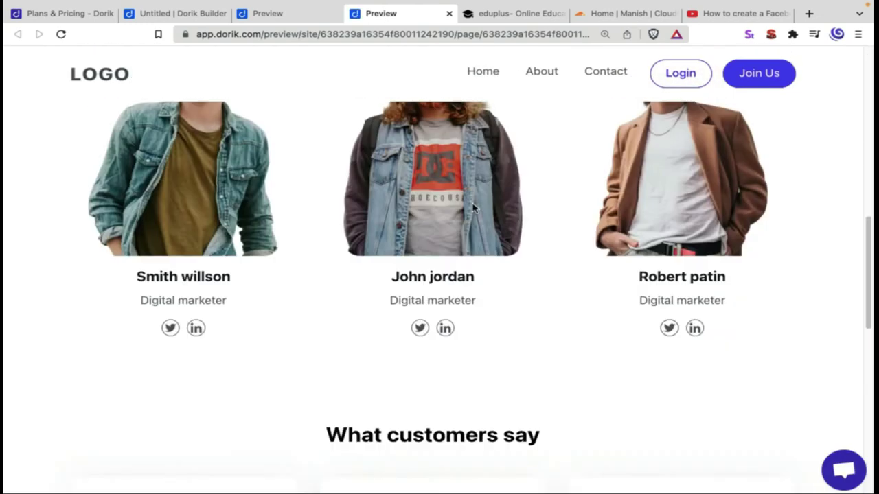
scroll(472, 208, up, 15)
click(199, 14)
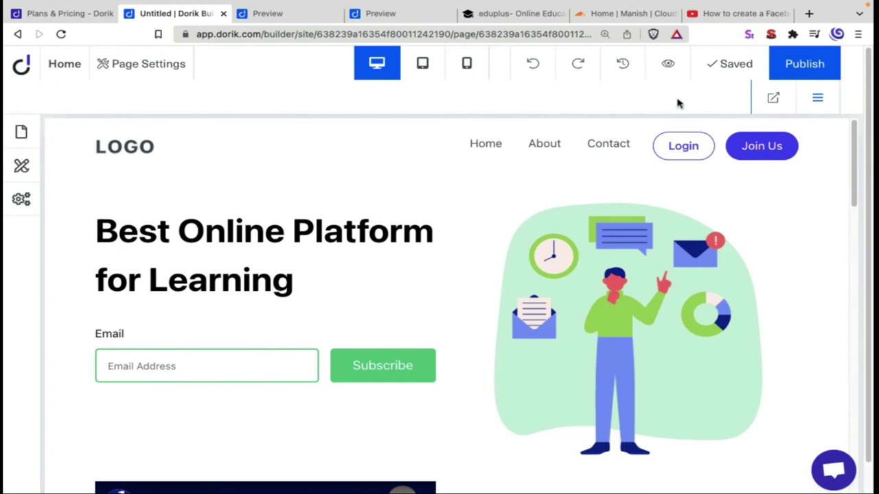
Step: Start publishing the site with the project name "dorik intro" and the custom domain digifia.com
click(797, 71)
click(368, 221)
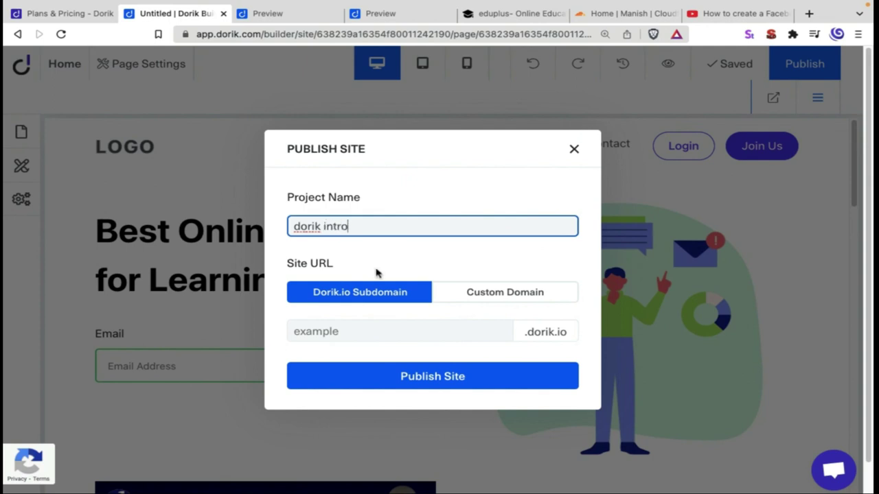
scroll(377, 273, down, 1)
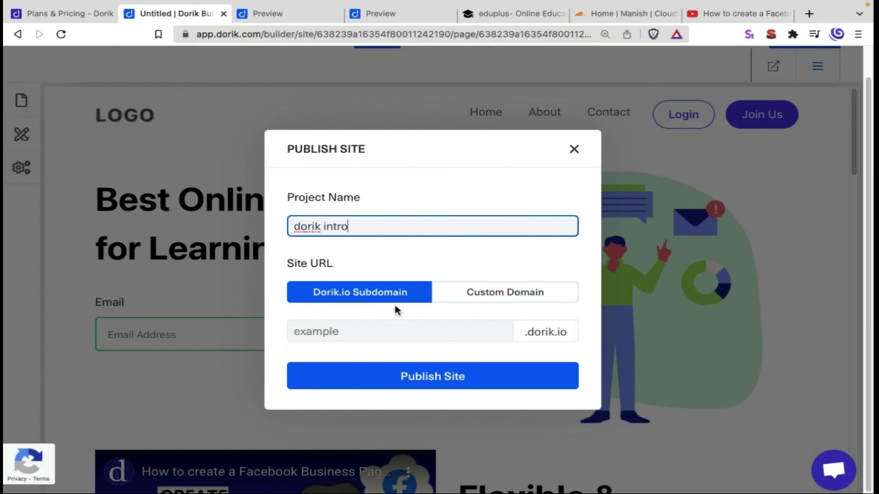
click(485, 294)
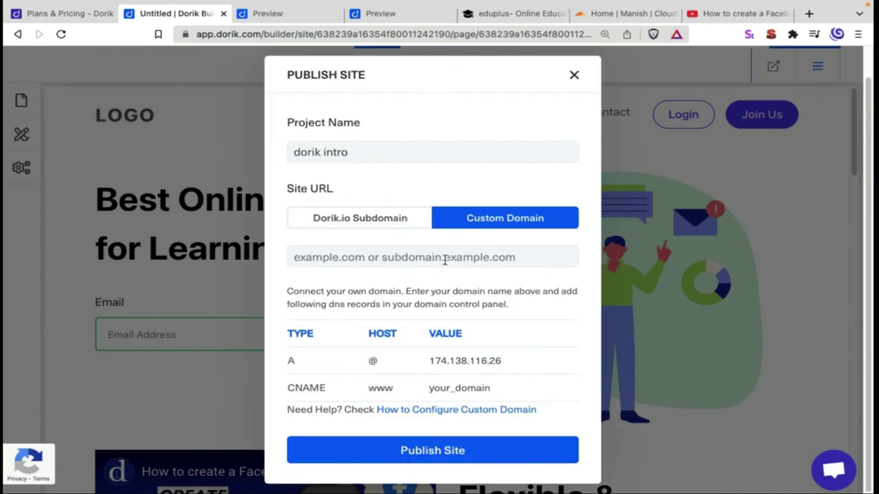
click(444, 260)
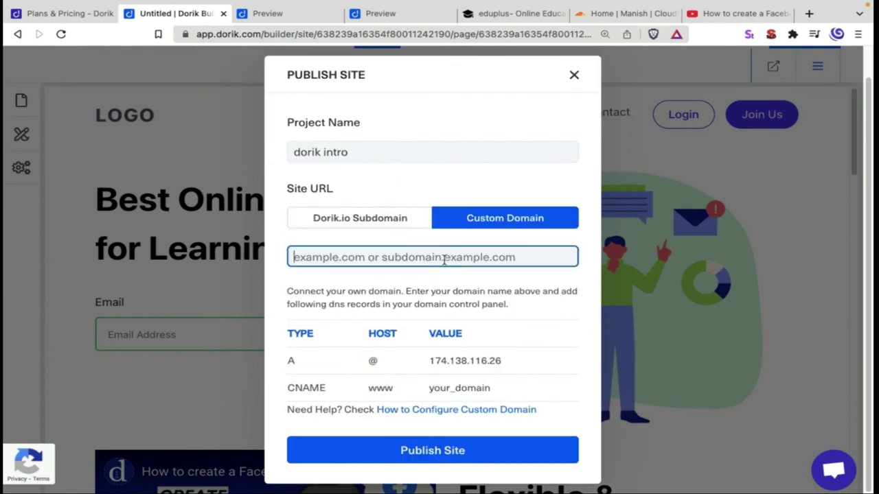
text(digi)
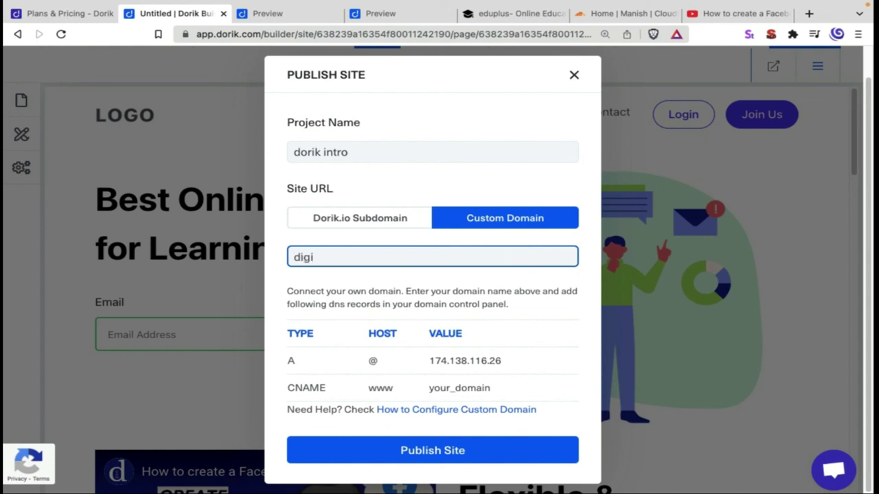
text(fia.com)
Step: Copy the A record's IP address from the publish settings and open the DNS records of digifia.com in Cloudflare
drag(430, 360, 517, 368)
key(ctrl+c)
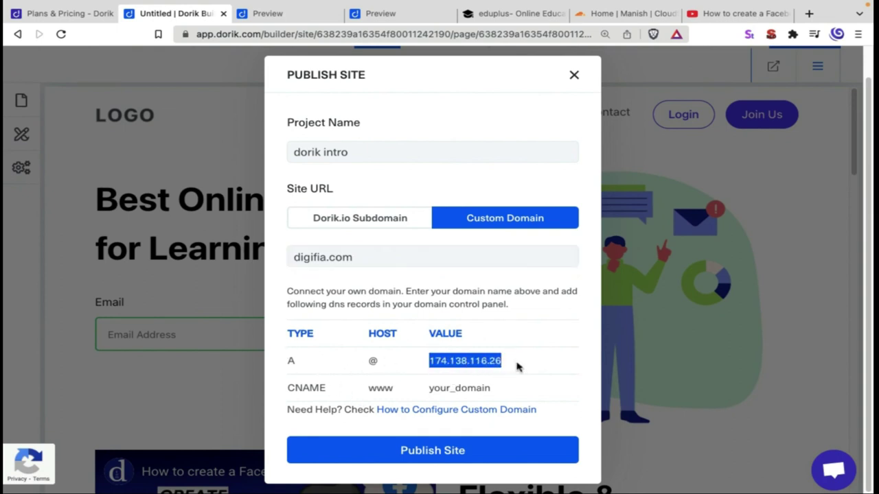
click(608, 14)
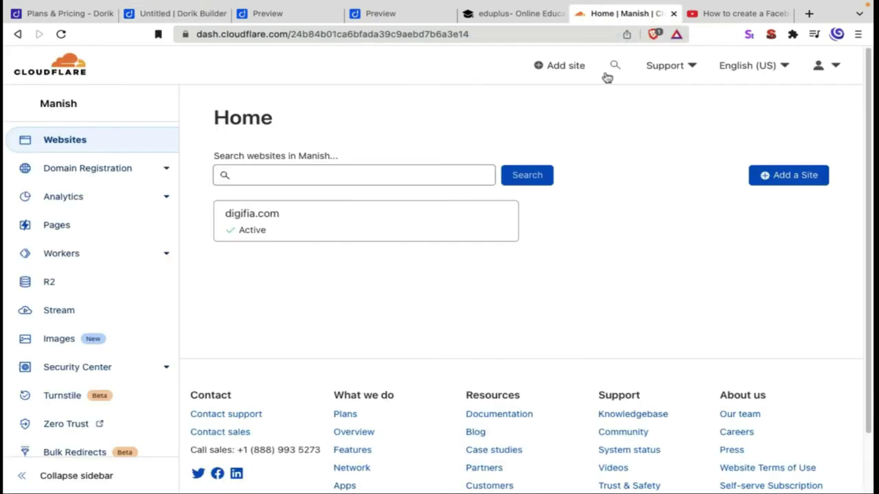
click(248, 219)
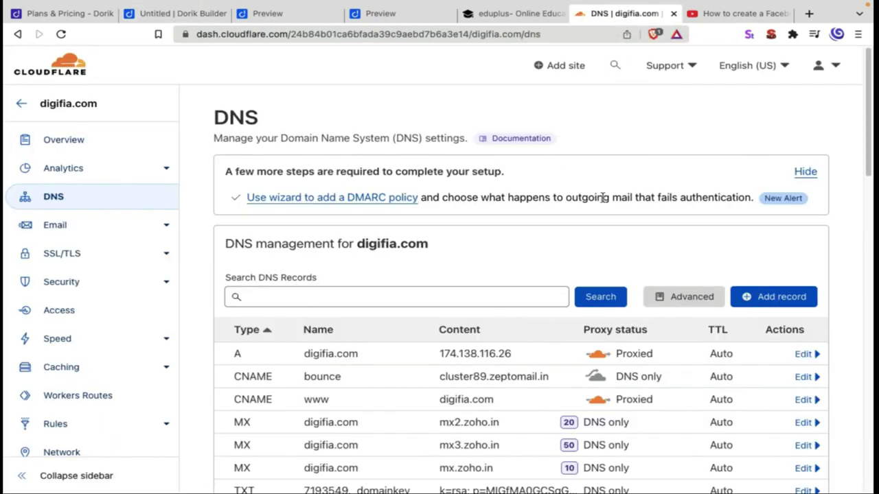
scroll(603, 197, down, 3)
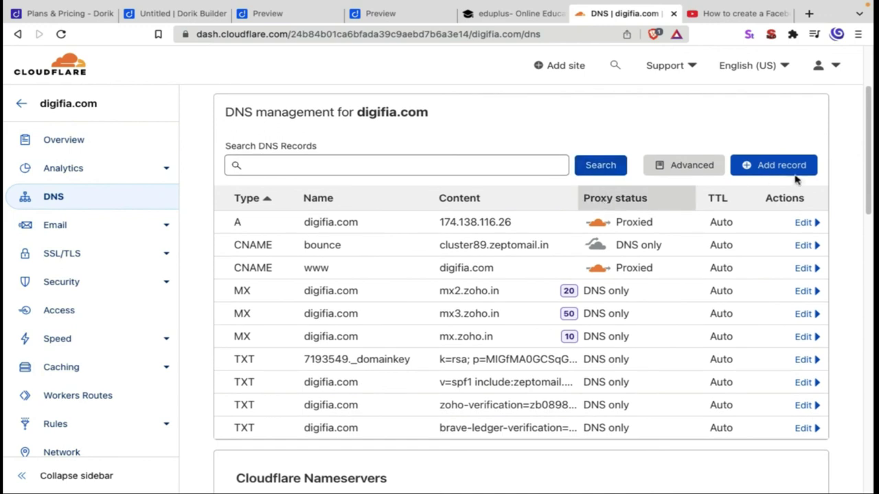
Step: Fill in a new A record with name @ and IPv4 address 174.138.116.26, and highlight the existing A record for comparison
click(790, 174)
click(271, 243)
click(339, 231)
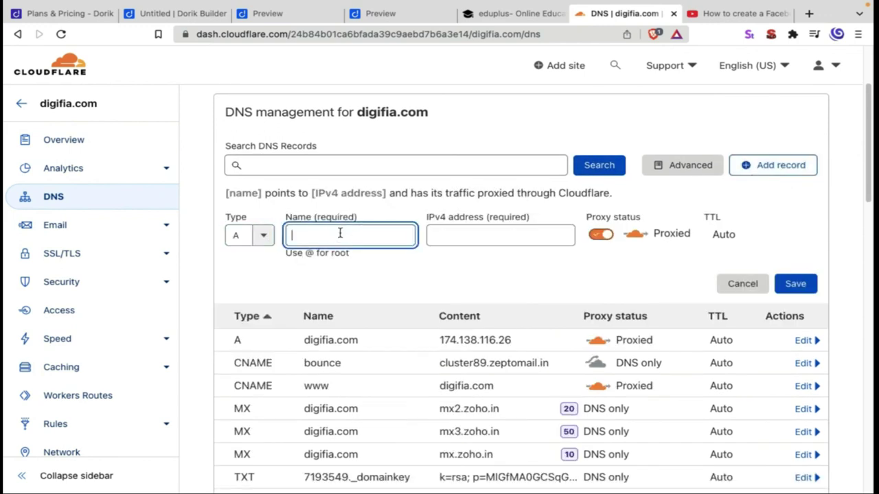
text(@)
click(462, 235)
key(ctrl+v)
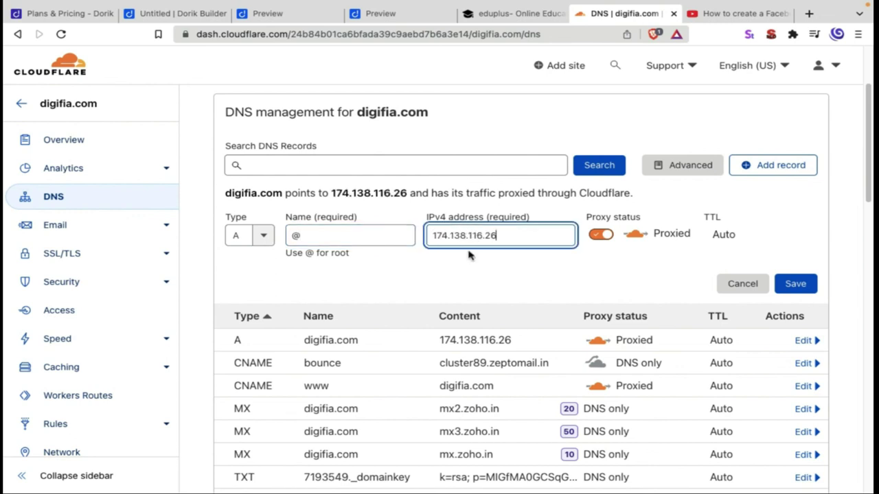
click(234, 342)
drag(533, 342, 216, 337)
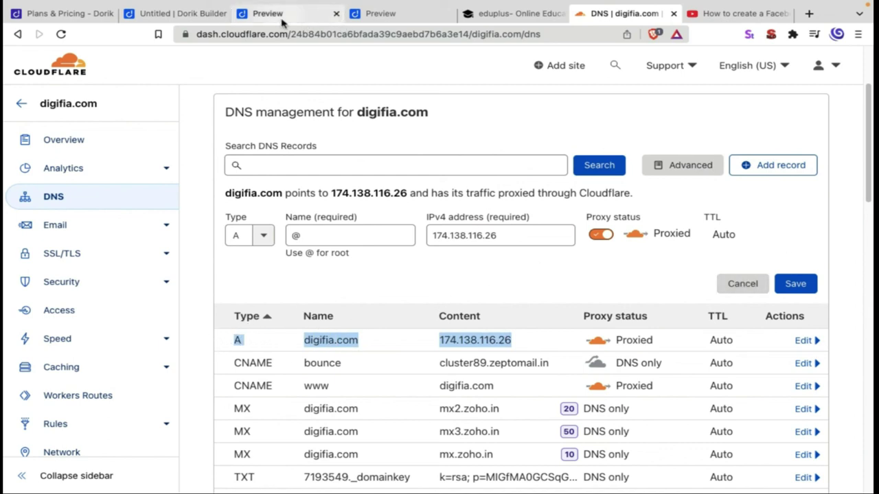
Step: Check the required CNAME record in Dorik's publish settings, then discard the unsaved A record in Cloudflare and highlight the www CNAME record for comparison
click(184, 15)
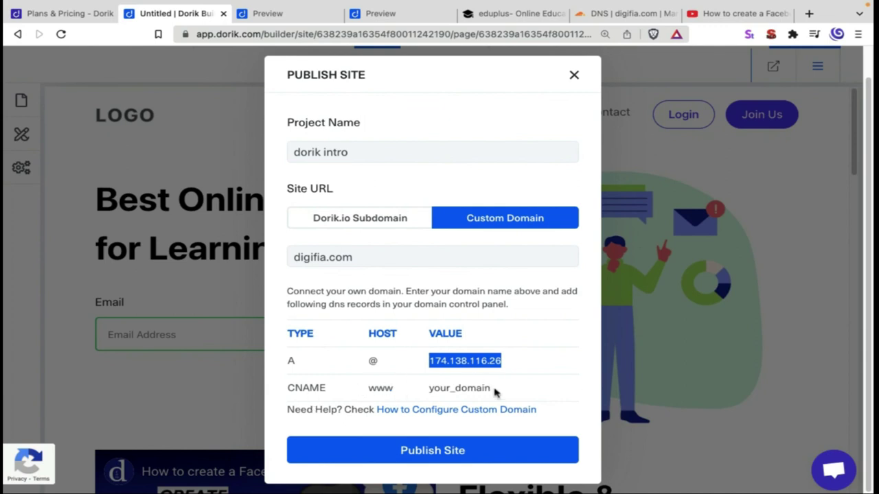
click(620, 15)
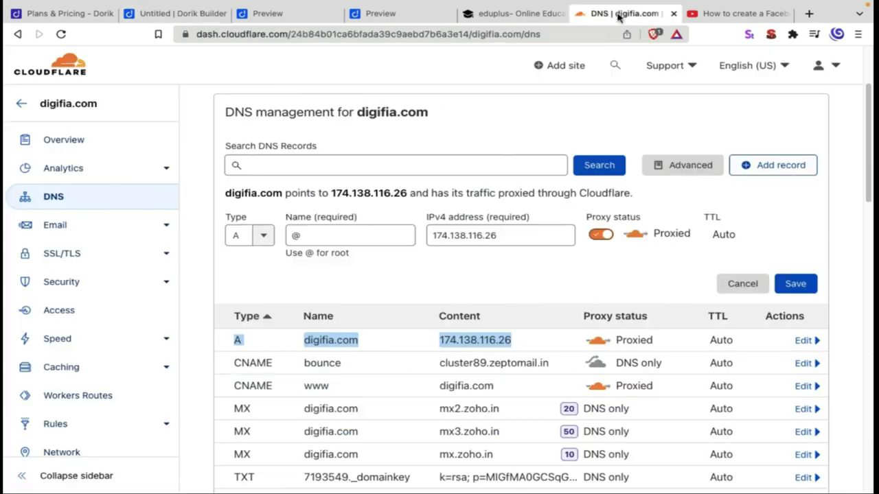
click(743, 284)
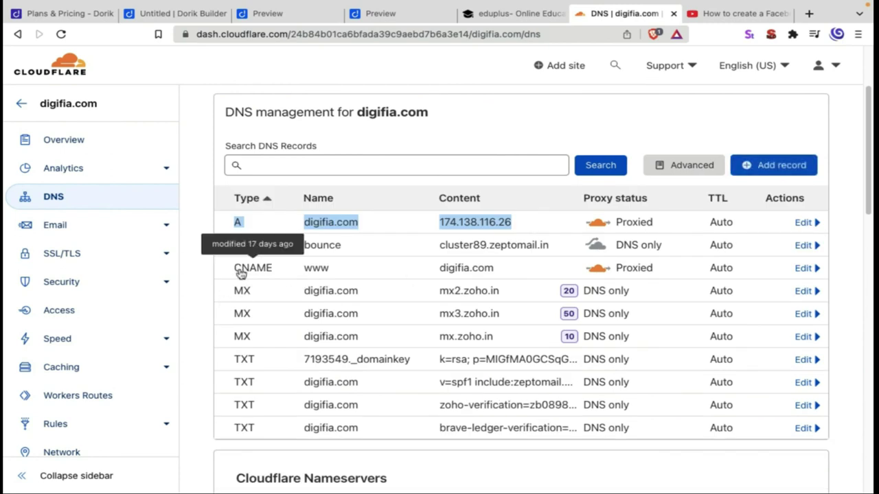
drag(297, 269, 538, 276)
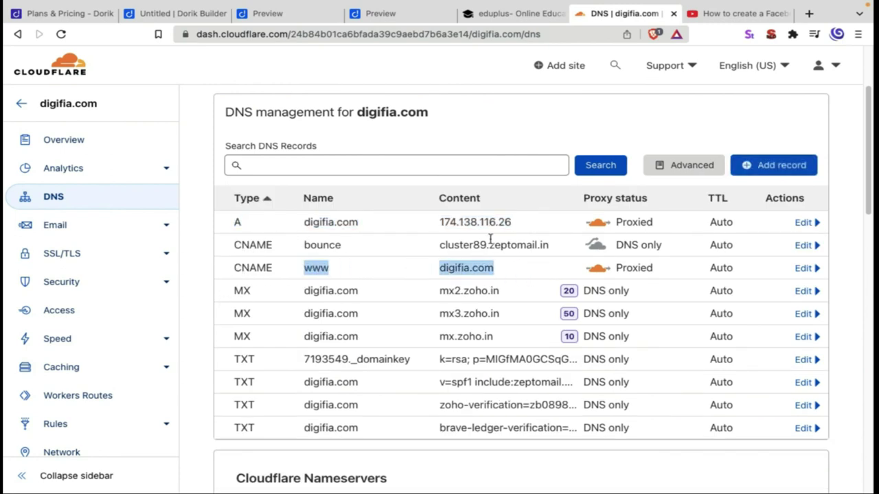
click(497, 279)
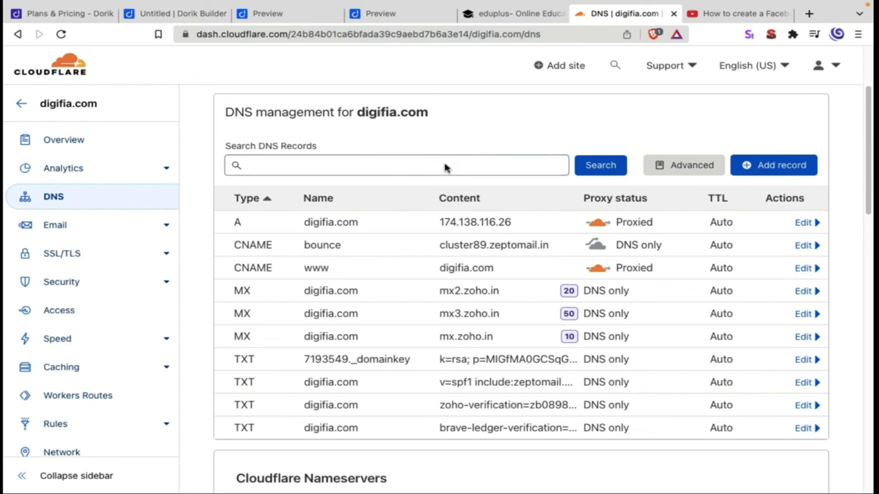
Step: Return to the Dorik builder and close the publish settings without publishing the site
click(194, 14)
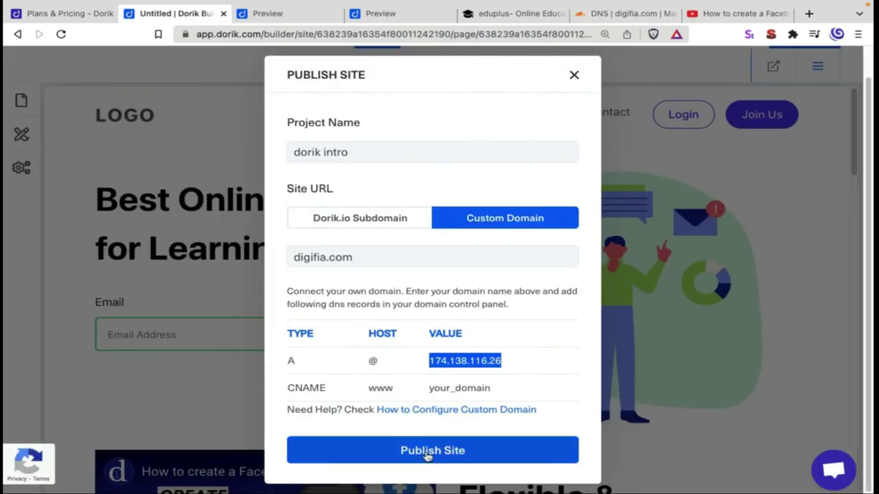
click(574, 76)
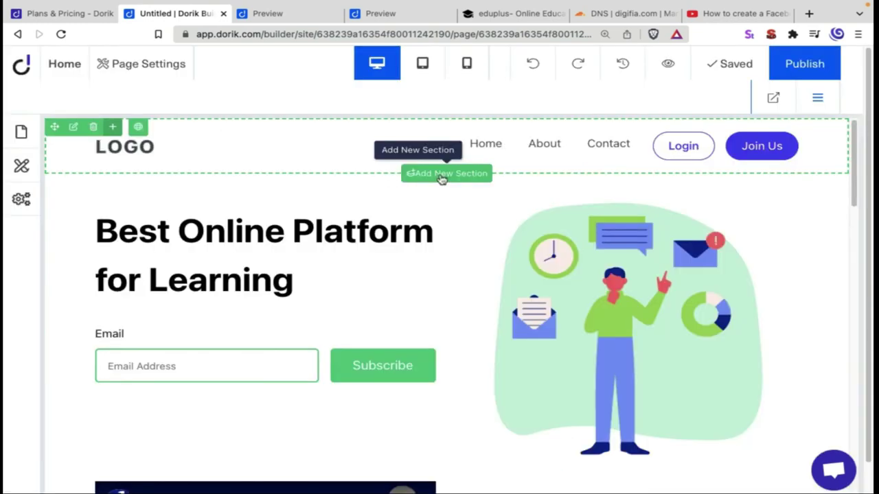